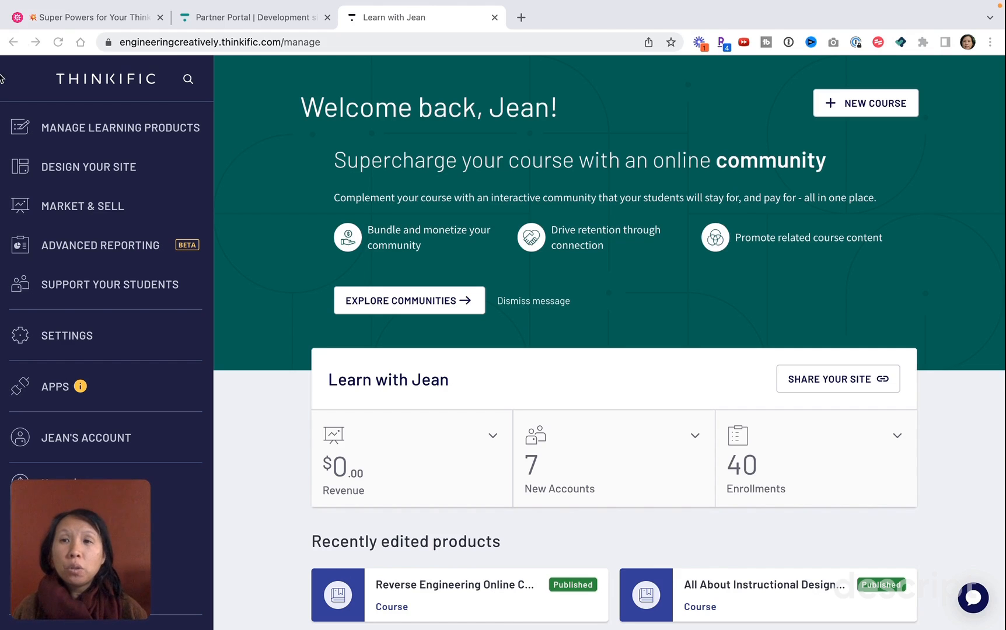
View the Super Power Ups home page and return to the Thinkific admin dashboard.
{"action": "left_click", "coordinate": [64, 19]}
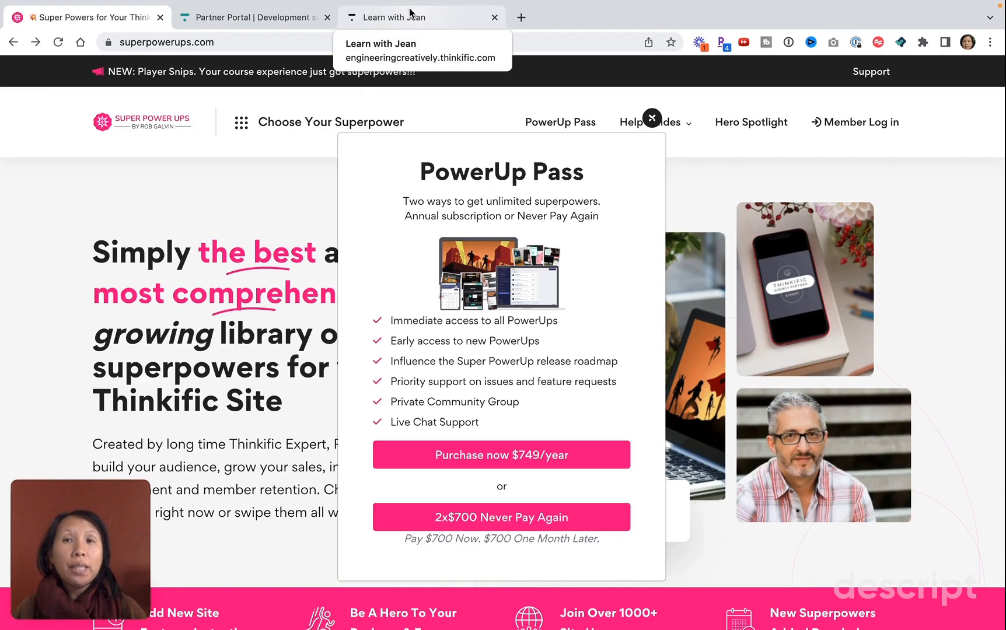
{"action": "left_click", "coordinate": [429, 16]}
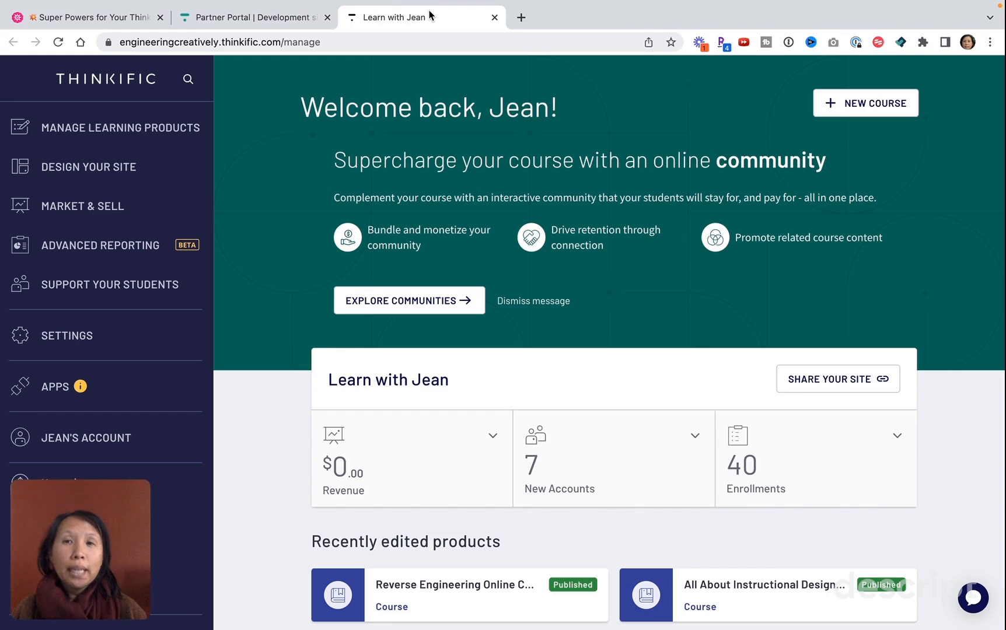
Search the site pages for "tudent" and open the Student dashboard page for editing.
{"action": "left_click", "coordinate": [112, 175]}
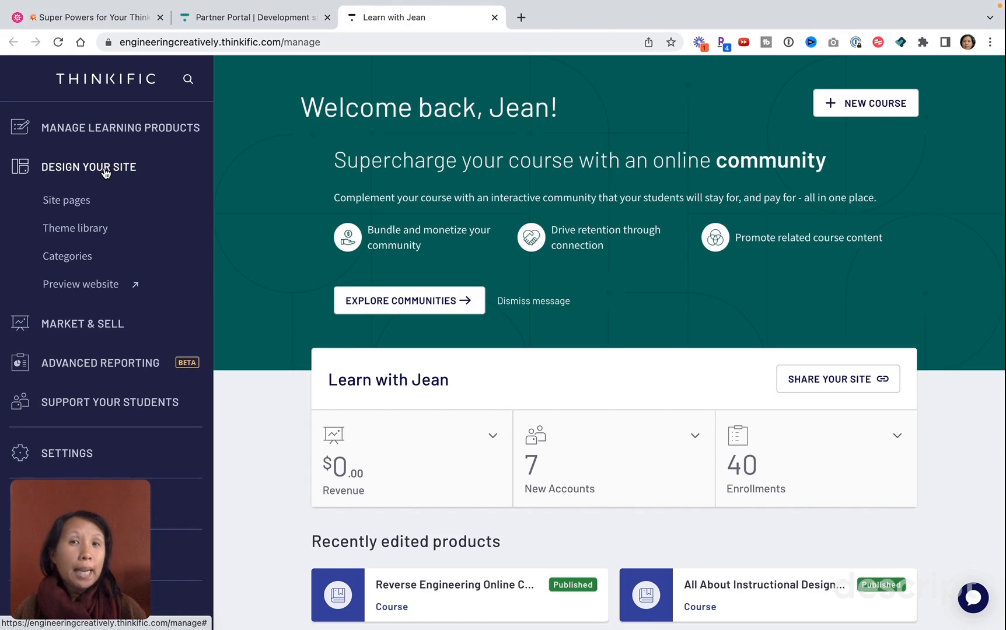
{"action": "left_click", "coordinate": [67, 204]}
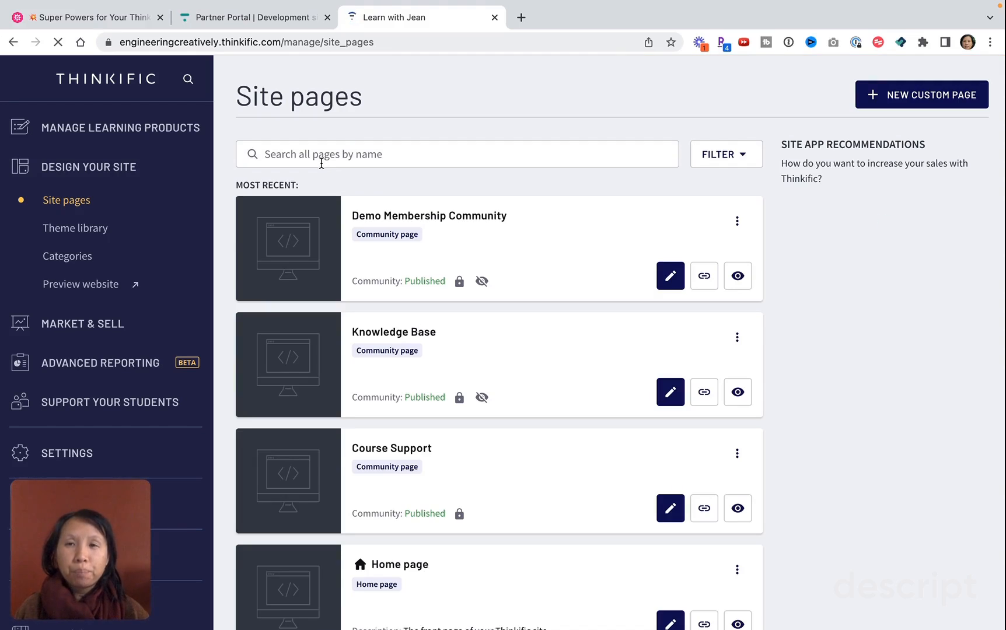
{"action": "left_click", "coordinate": [321, 164]}
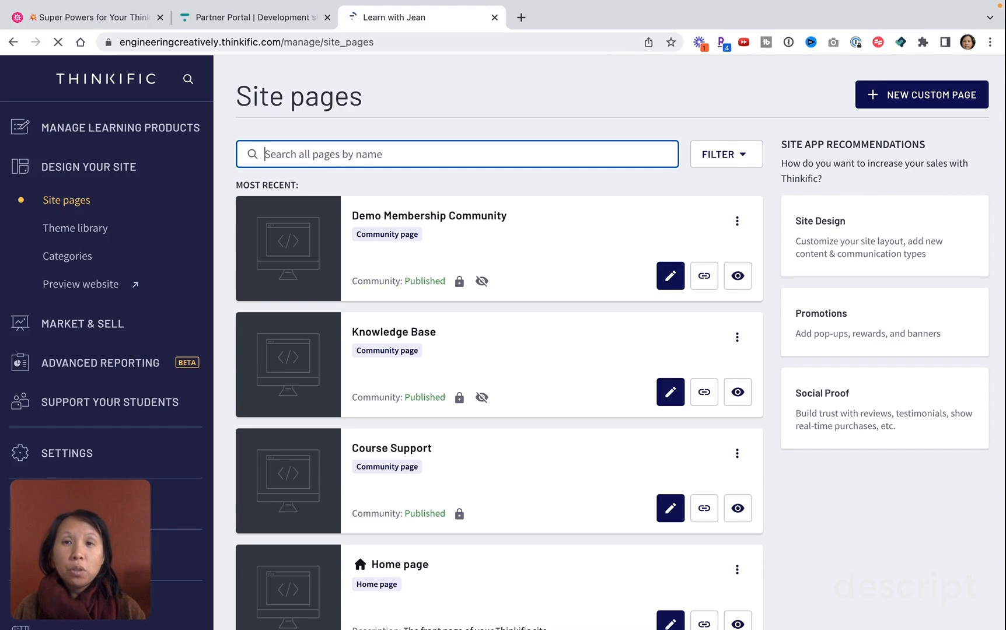
{"action": "type", "text": "tudent"}
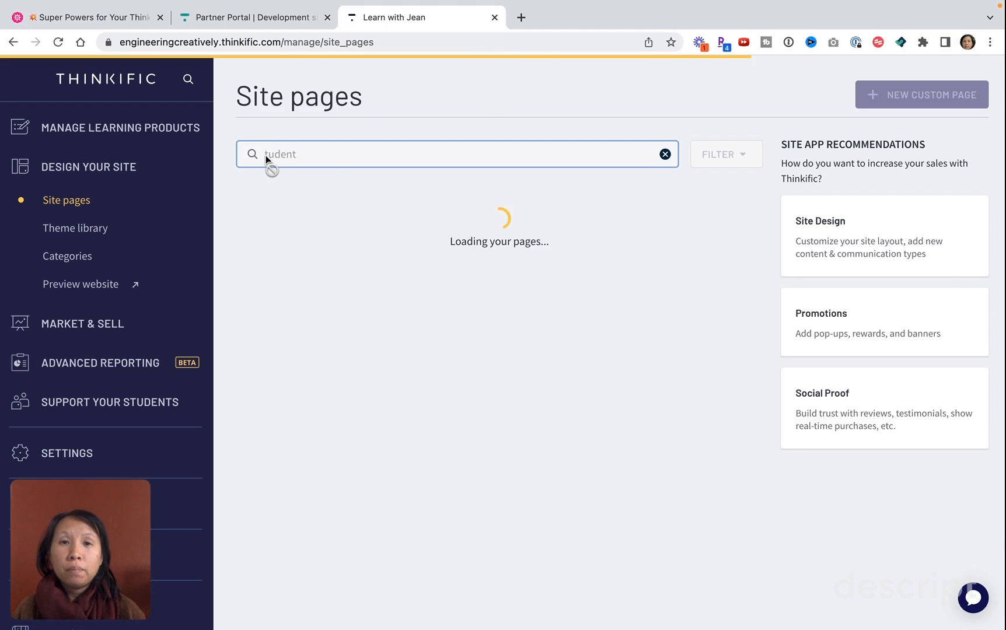
{"action": "left_click", "coordinate": [984, 350]}
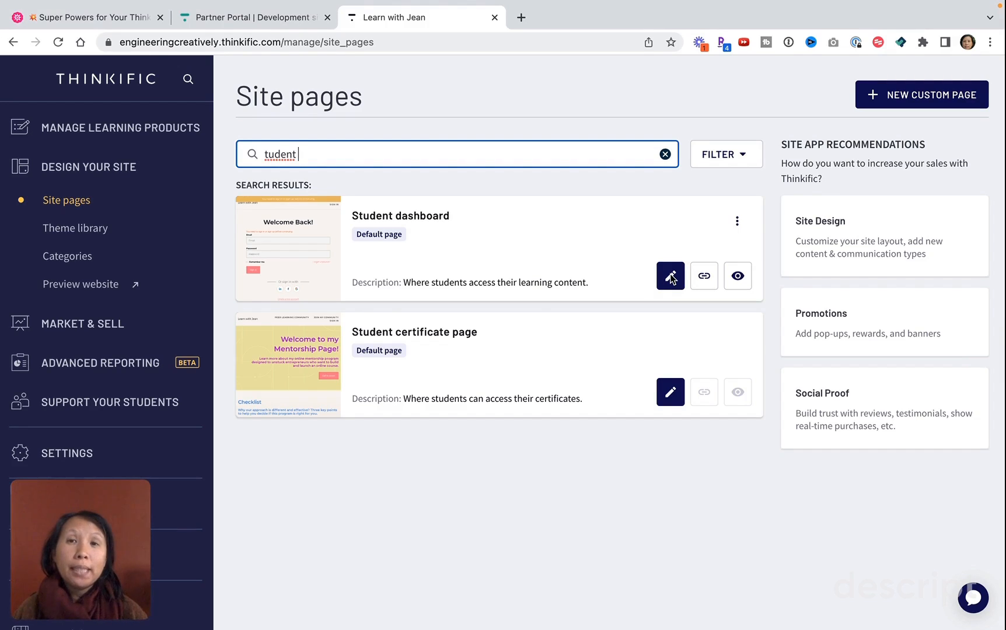
{"action": "left_click", "coordinate": [662, 276]}
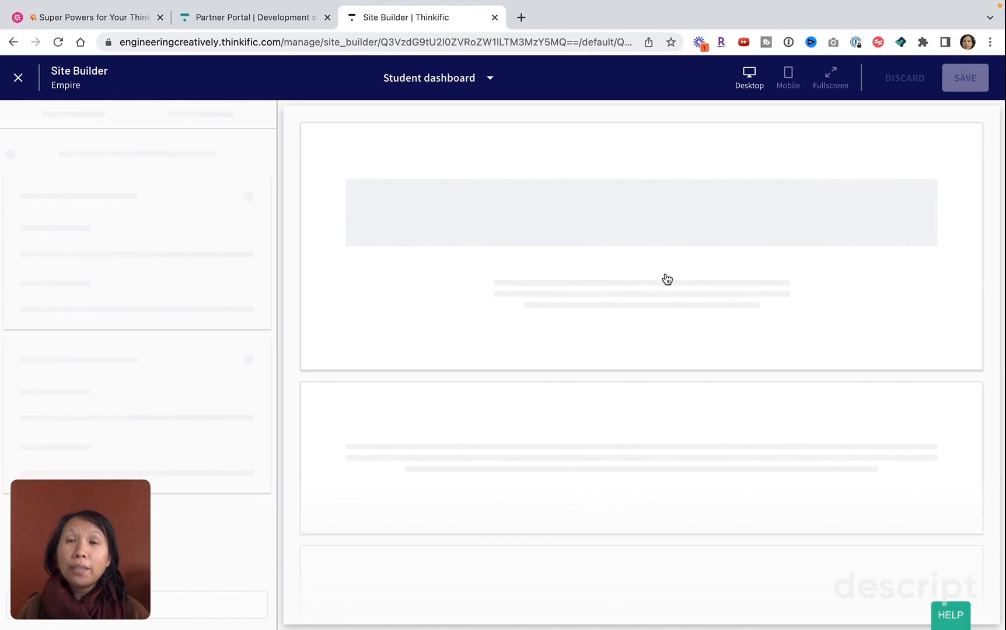
Open the Student dashboard's Course Block section and review its Type of Block settings.
{"action": "left_click", "coordinate": [89, 512]}
{"action": "left_click_drag", "start_coordinate": [89, 512], "coordinate": [423, 491]}
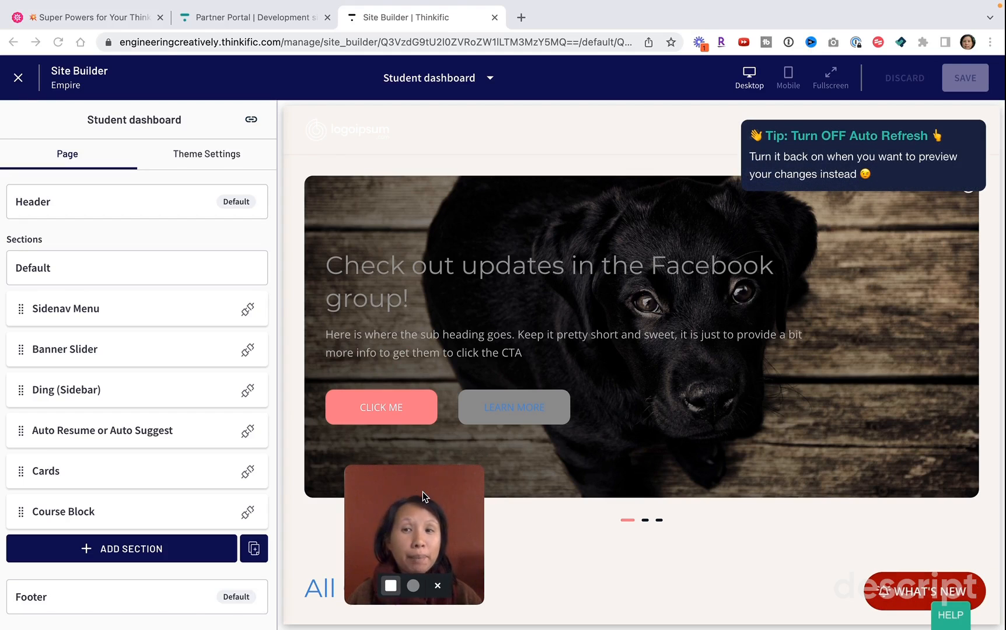
{"action": "scroll", "coordinate": [103, 459], "scroll_direction": "down", "scroll_amount": 1}
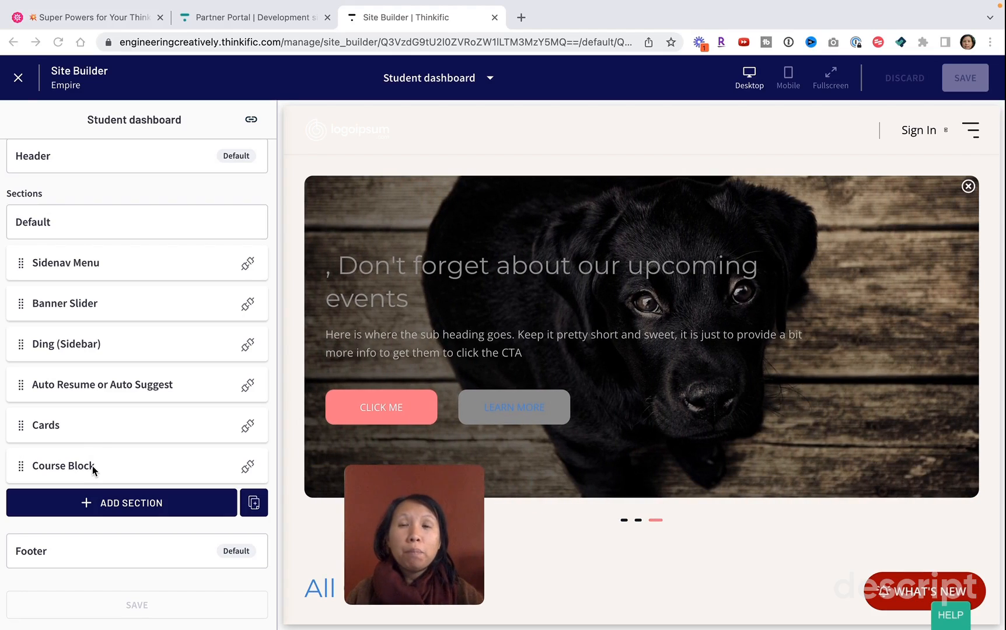
{"action": "mouse_move", "coordinate": [417, 530]}
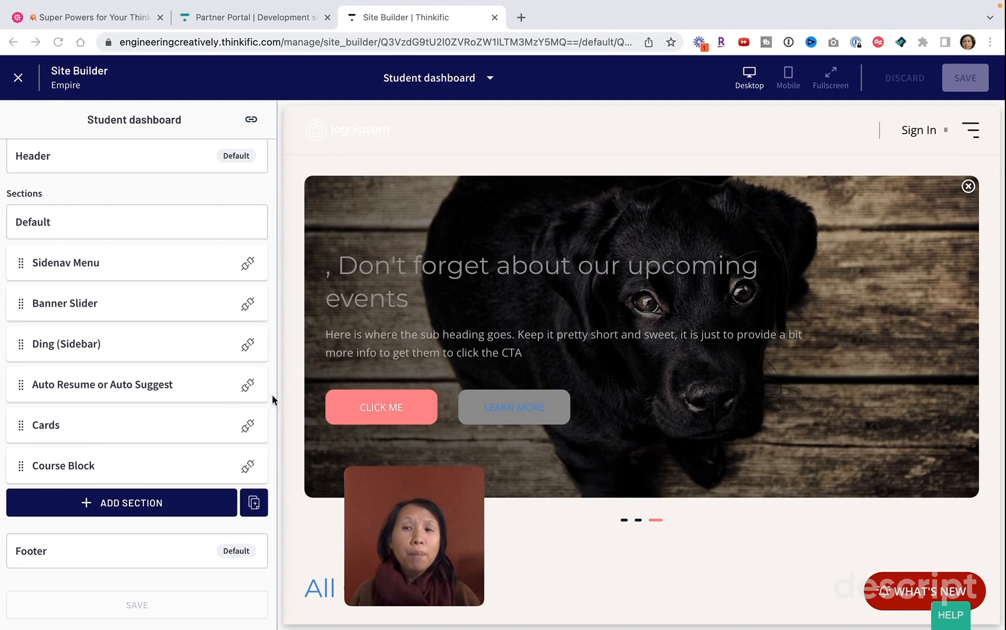
{"action": "left_click", "coordinate": [119, 467]}
{"action": "left_click", "coordinate": [80, 466]}
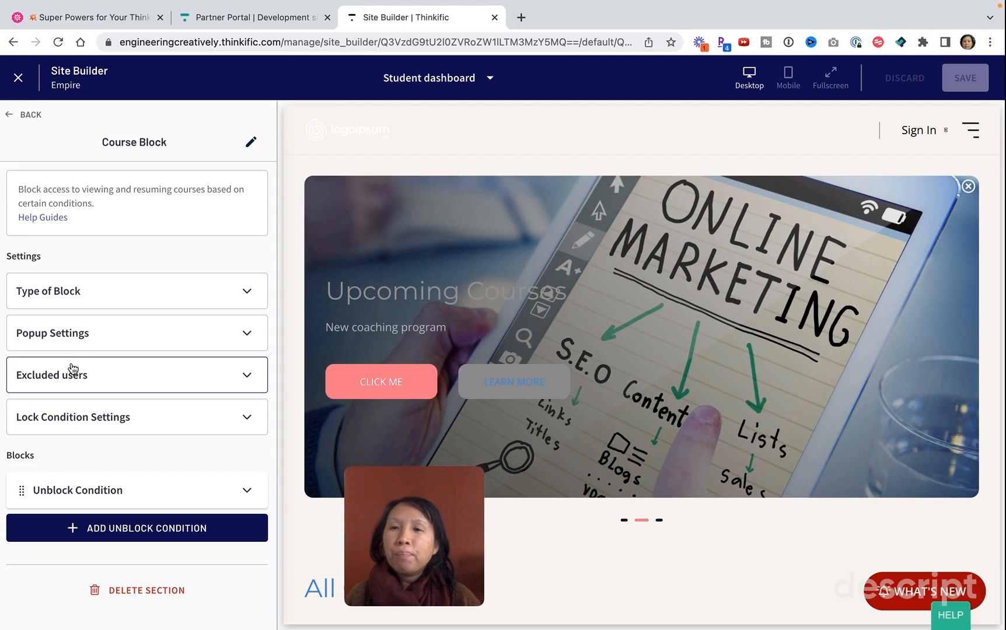
{"action": "left_click", "coordinate": [93, 278]}
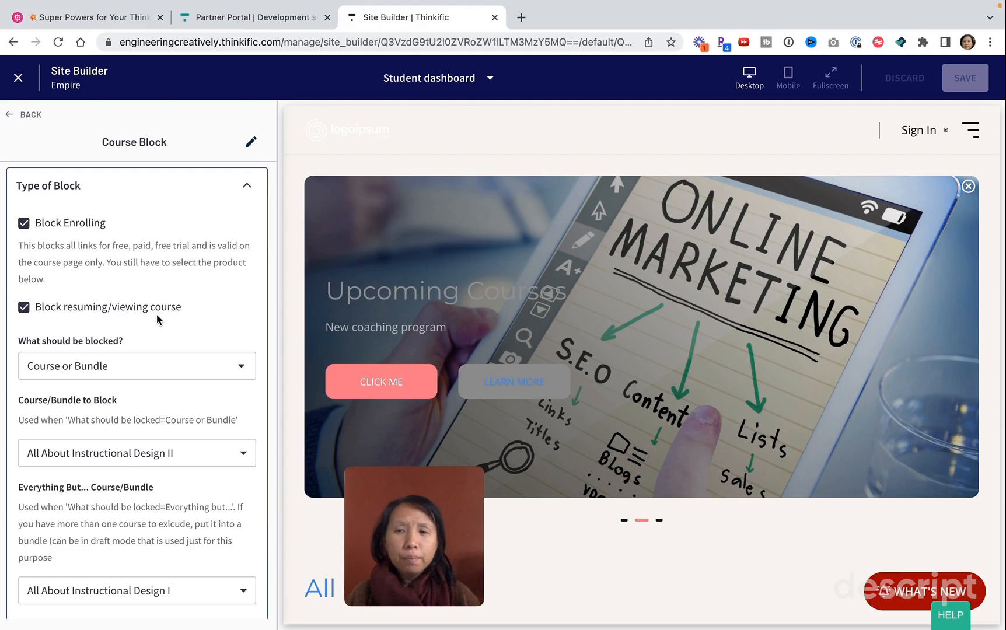
{"action": "scroll", "coordinate": [156, 318], "scroll_direction": "down", "scroll_amount": 3}
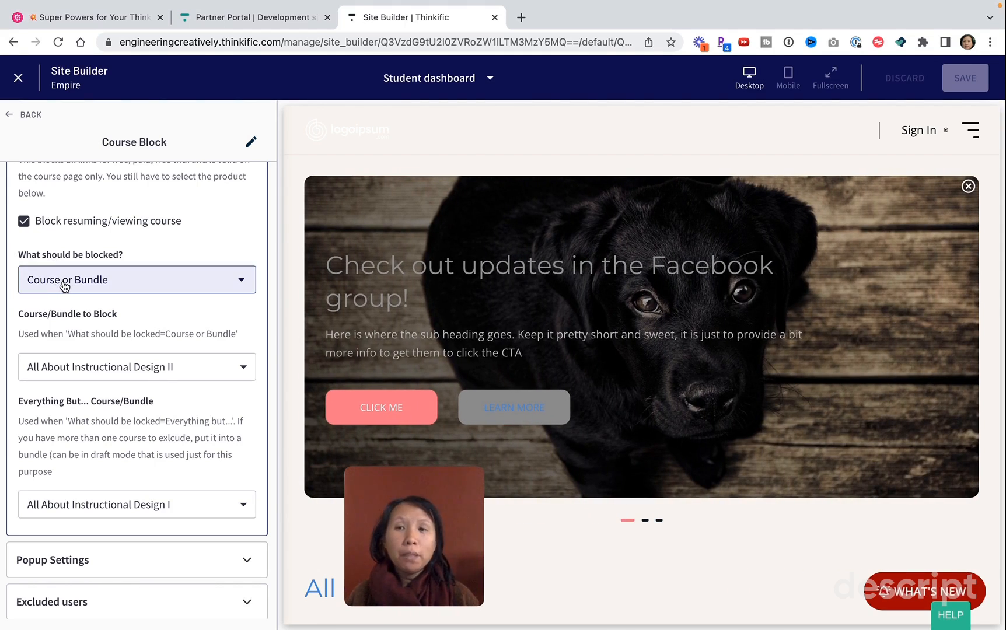
{"action": "scroll", "coordinate": [66, 322], "scroll_direction": "down", "scroll_amount": 1}
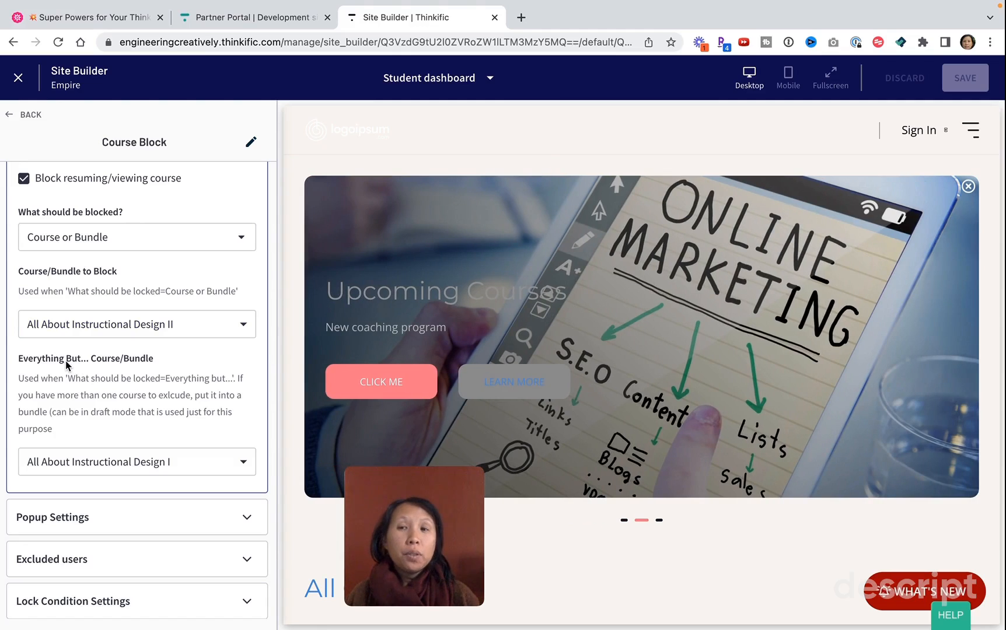
Set the Everything But course to "Launch your Online Course in 6 Weeks", finding it by searching for "launch".
{"action": "left_click_drag", "start_coordinate": [33, 359], "coordinate": [139, 361]}
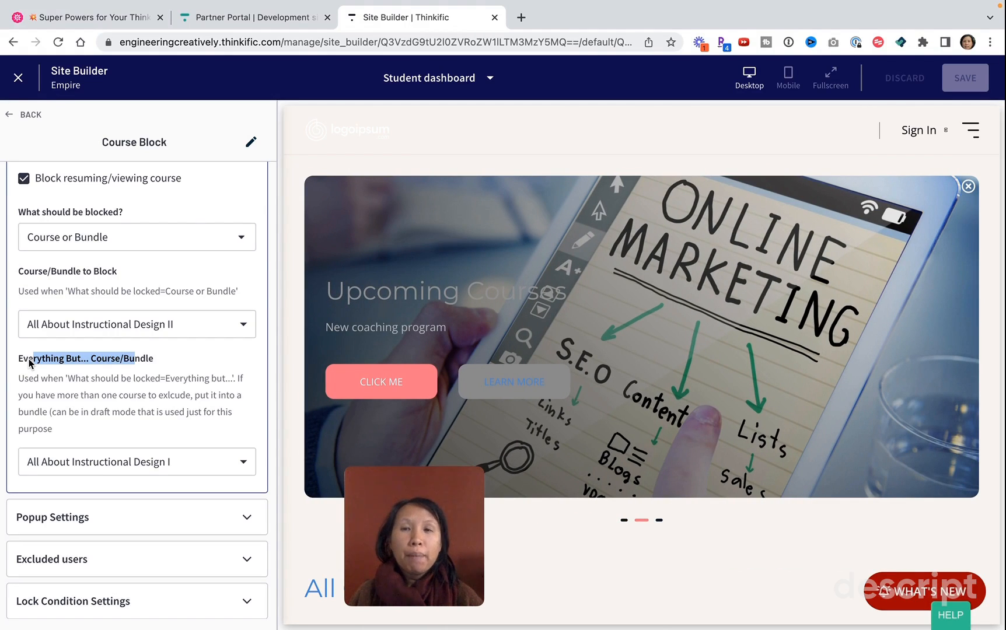
{"action": "left_click", "coordinate": [106, 461]}
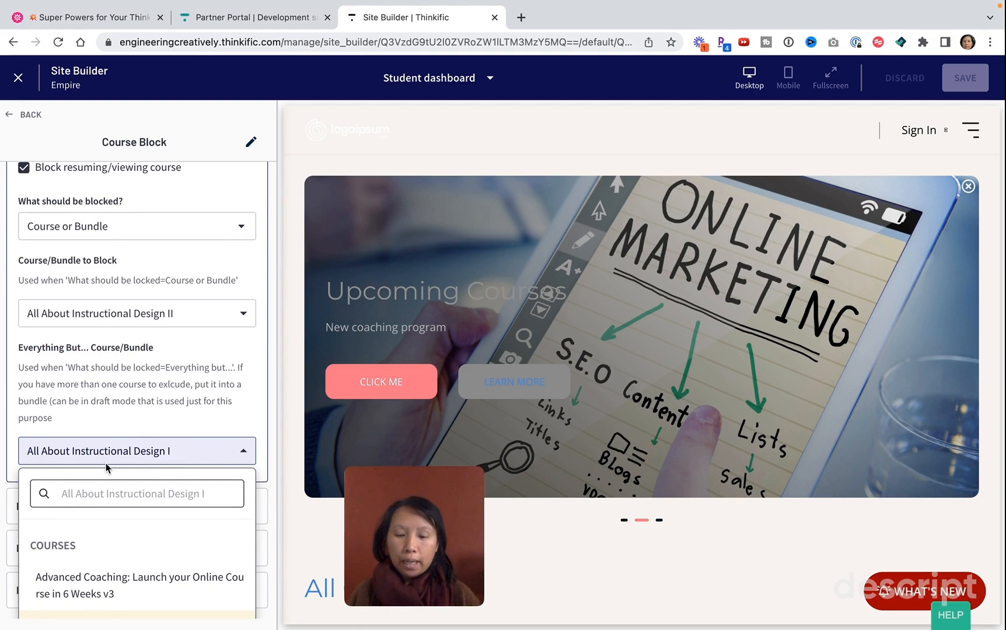
{"action": "type", "text": "lauch"}
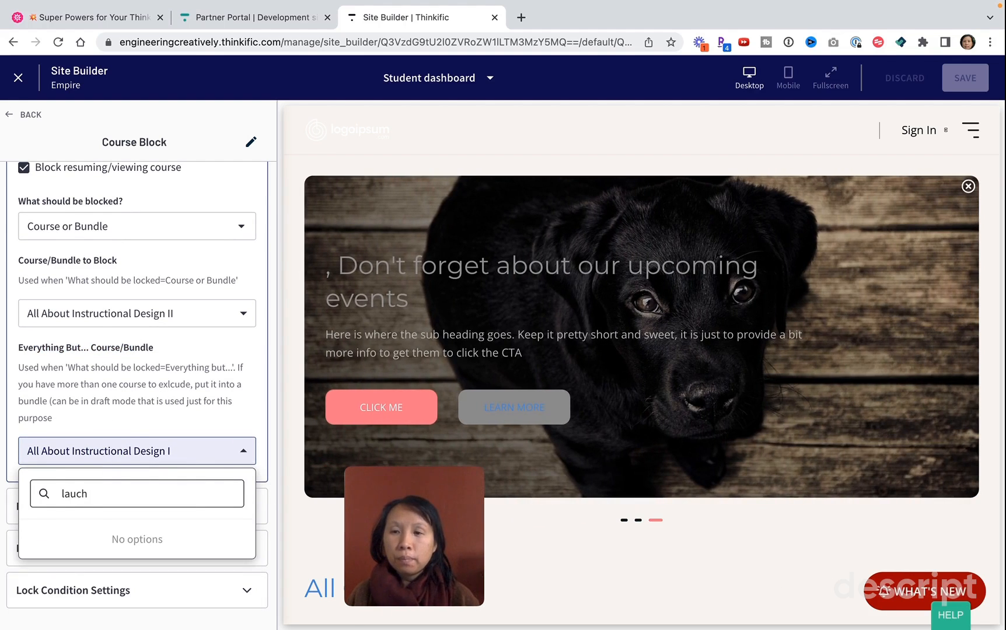
{"action": "key", "text": "BackSpace"}
{"action": "key", "text": "BackSpace"}
{"action": "type", "text": "nch"}
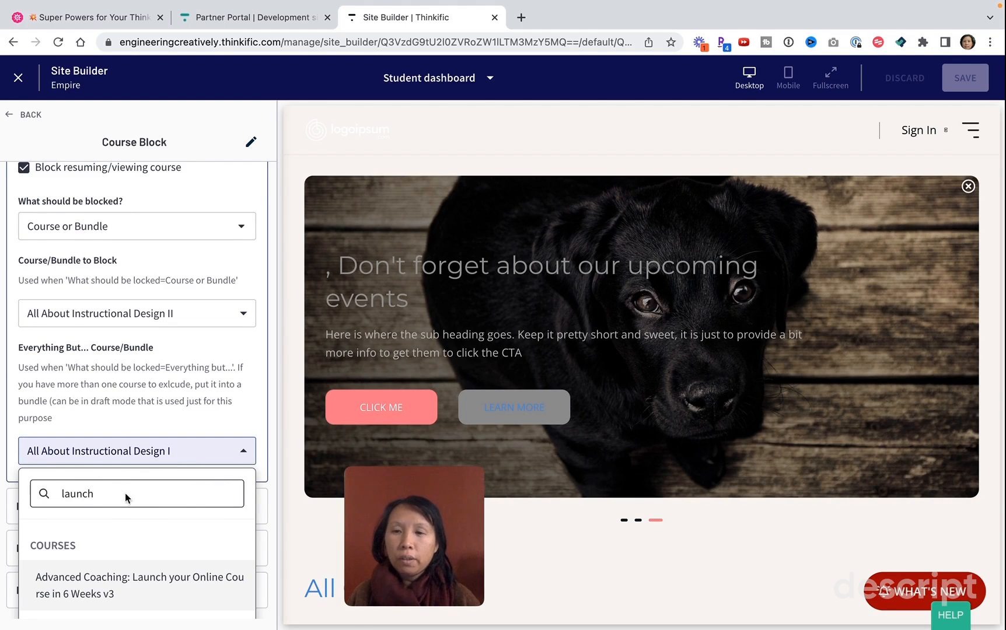
{"action": "scroll", "coordinate": [108, 569], "scroll_direction": "down", "scroll_amount": 1}
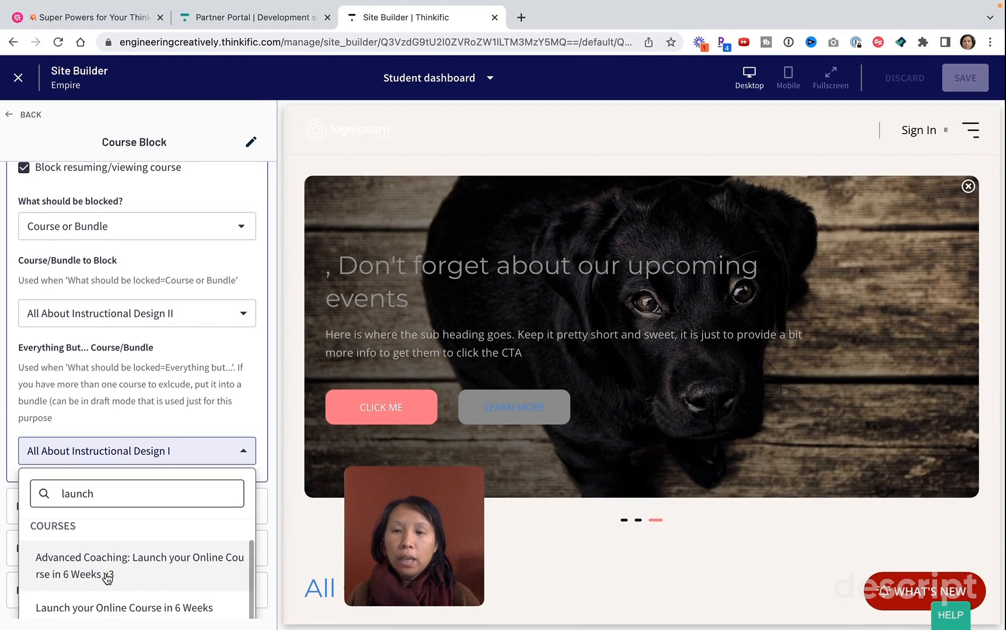
{"action": "left_click", "coordinate": [109, 614]}
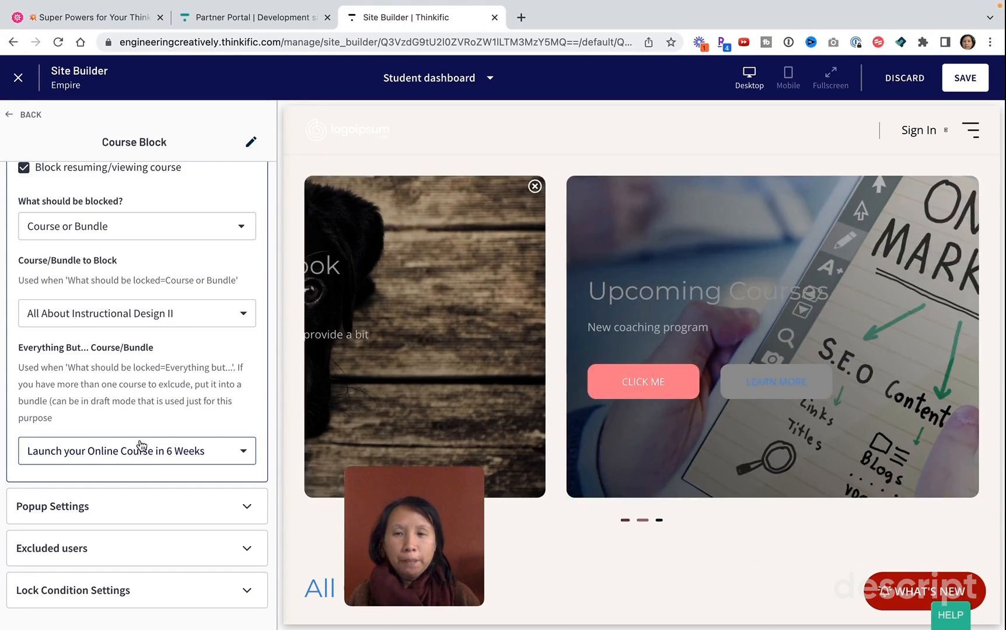
Set what should be blocked to "Everything but... (below)" and save the page.
{"action": "left_click", "coordinate": [985, 349]}
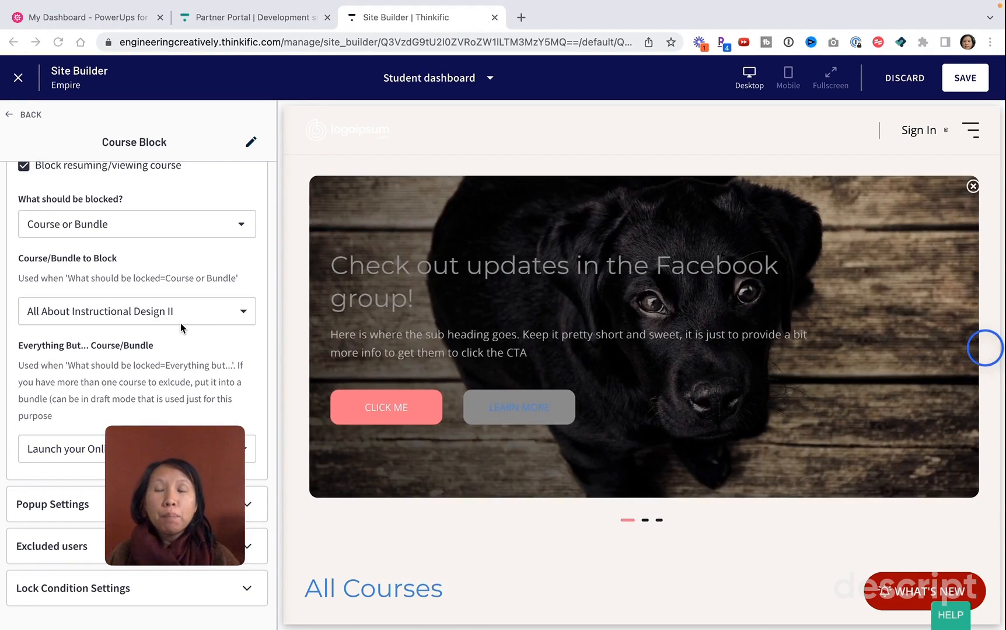
{"action": "left_click_drag", "start_coordinate": [179, 452], "coordinate": [482, 462]}
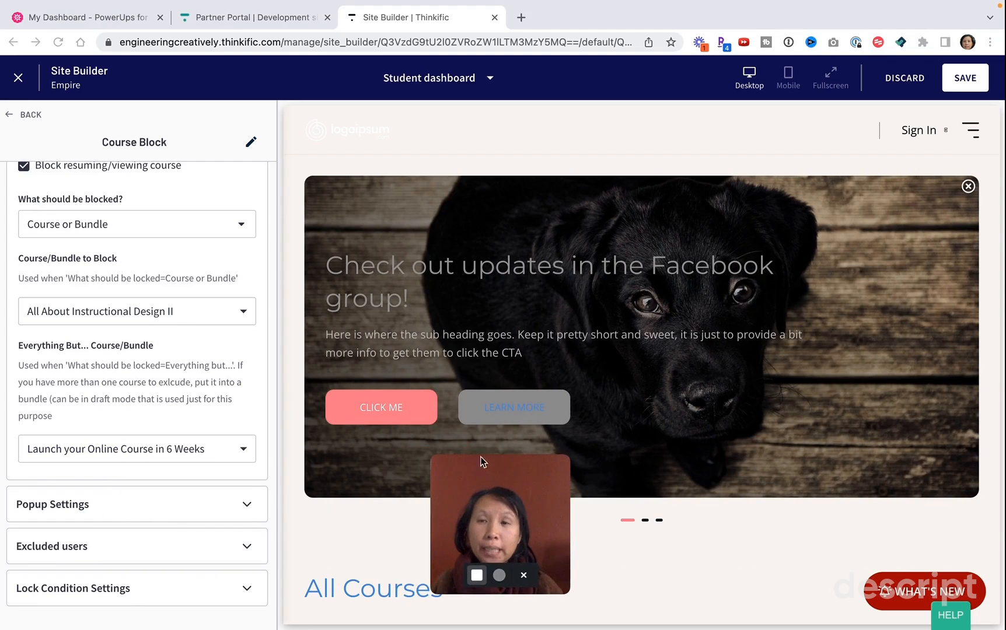
{"action": "scroll", "coordinate": [208, 356], "scroll_direction": "up", "scroll_amount": 1}
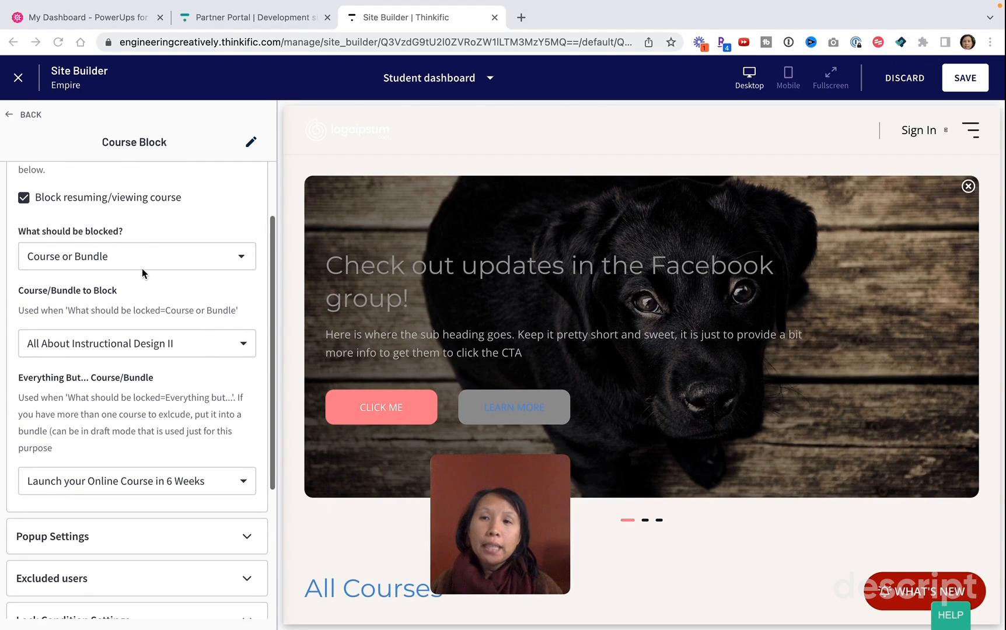
{"action": "left_click", "coordinate": [90, 263]}
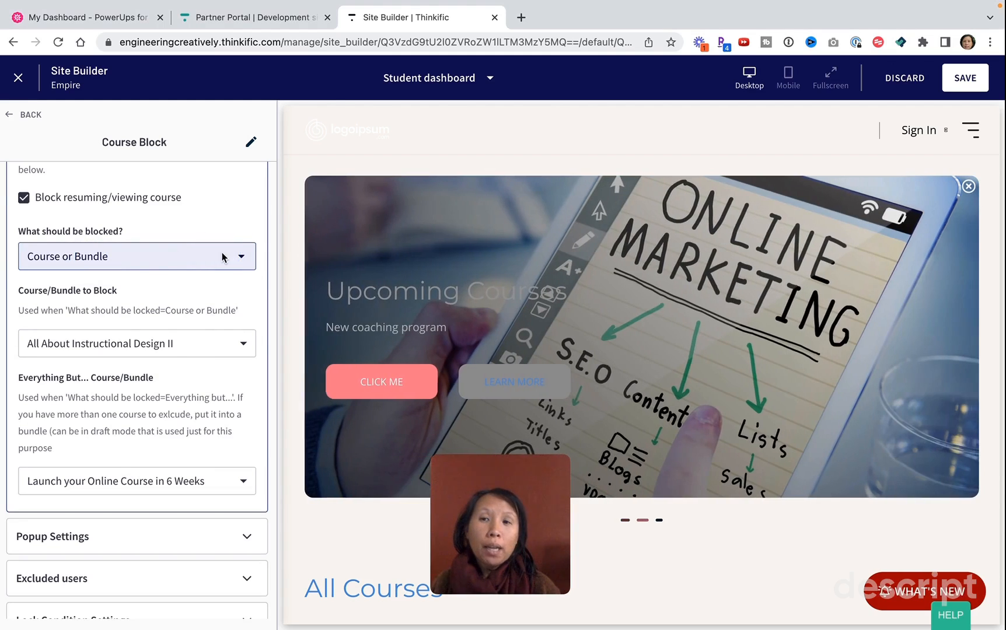
{"action": "left_click", "coordinate": [228, 258]}
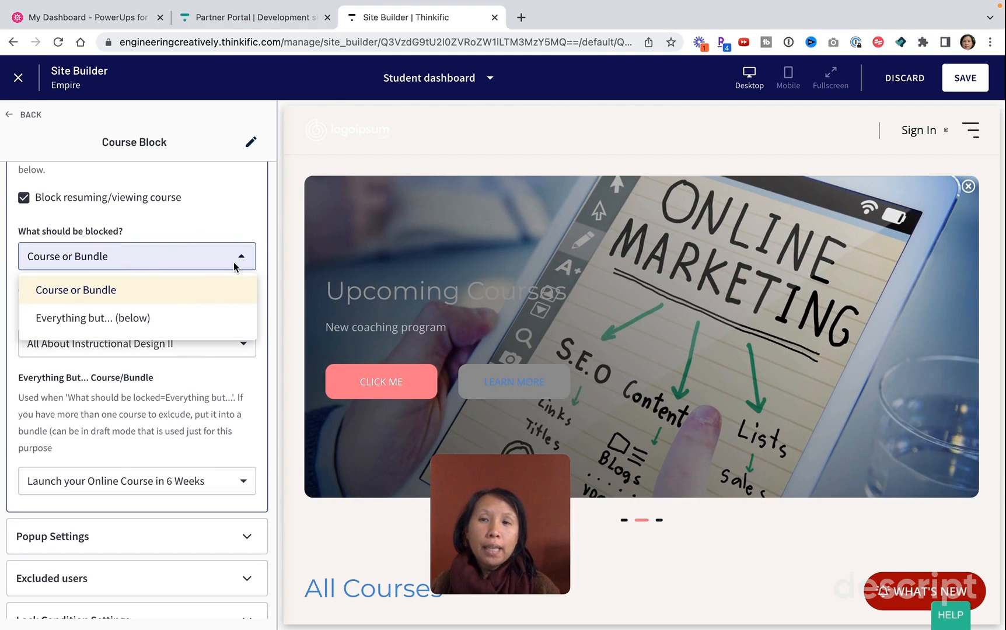
{"action": "left_click", "coordinate": [125, 320]}
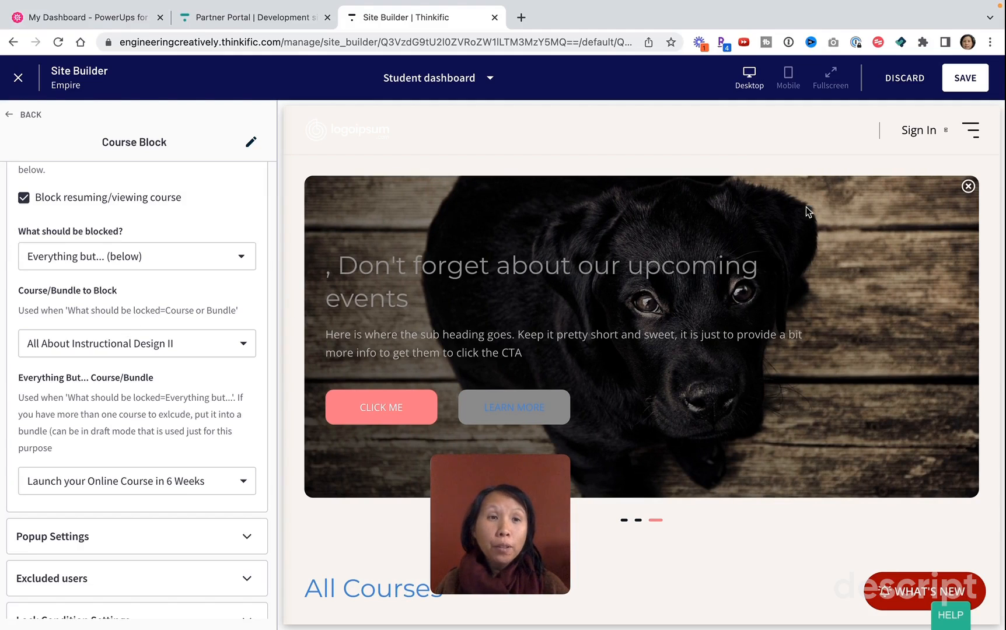
{"action": "left_click", "coordinate": [964, 79]}
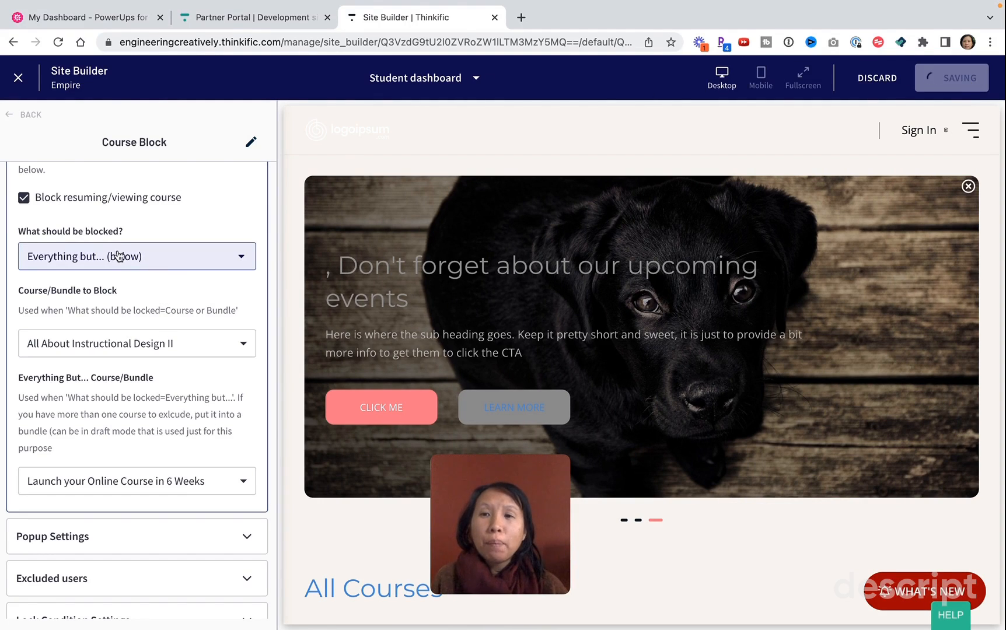
Open the Course Block's popup settings and review the heading, summary and the yes and no prompt texts.
{"action": "scroll", "coordinate": [141, 350], "scroll_direction": "down", "scroll_amount": 3}
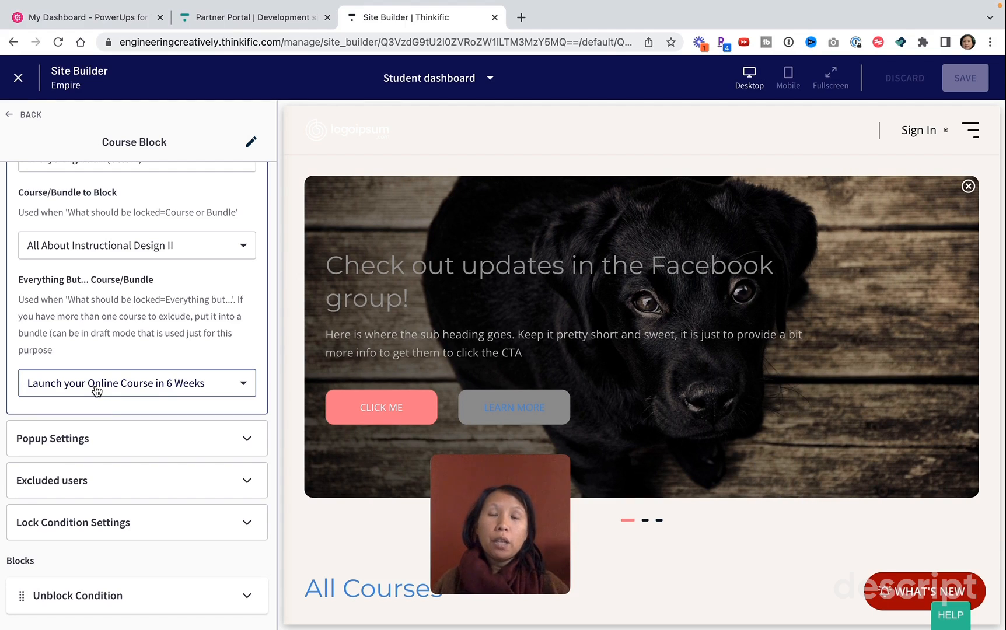
{"action": "scroll", "coordinate": [99, 401], "scroll_direction": "down", "scroll_amount": 3}
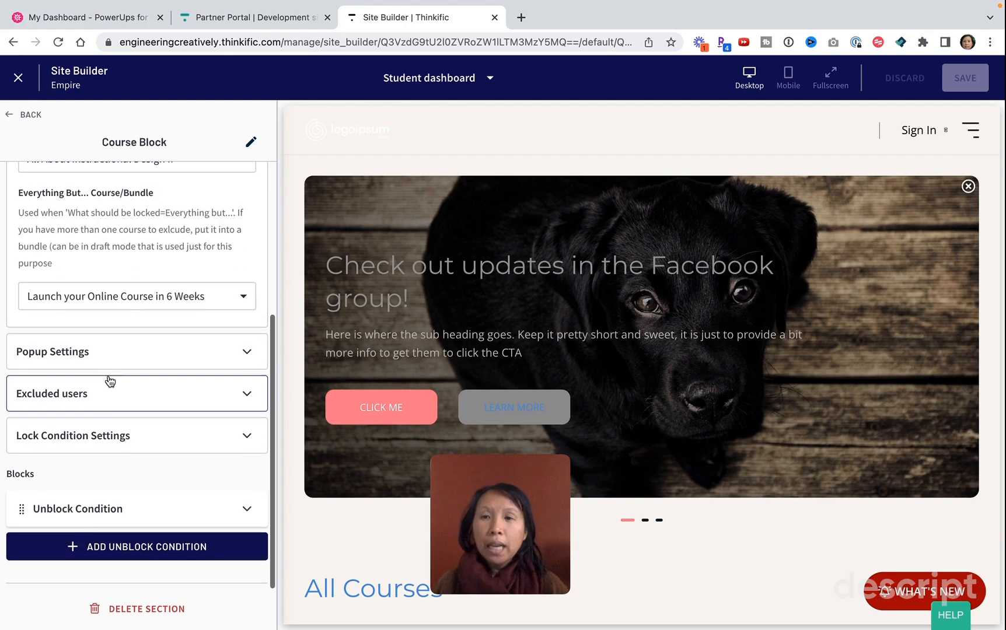
{"action": "left_click", "coordinate": [130, 348]}
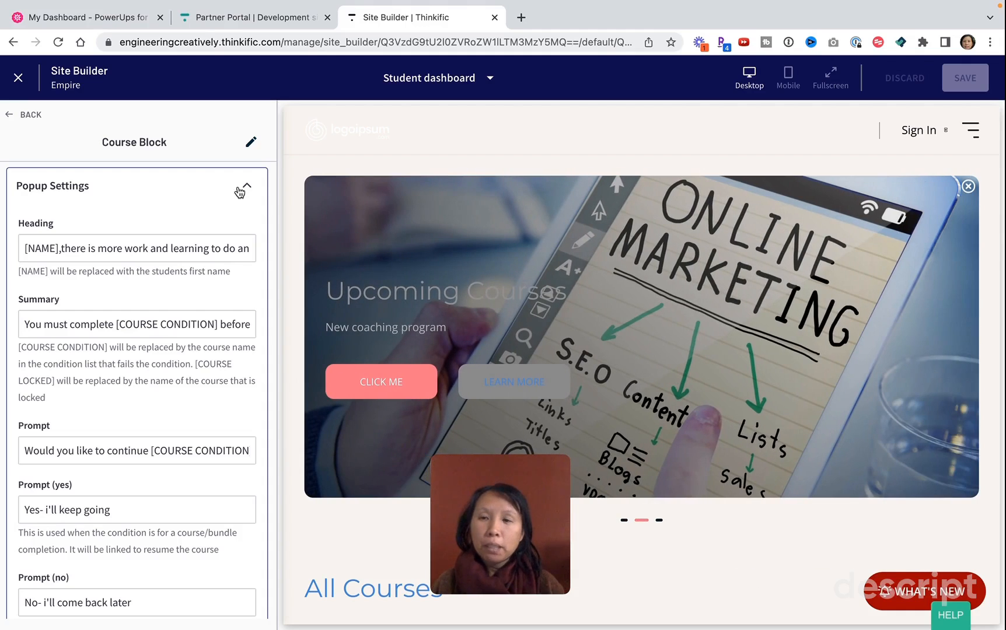
{"action": "scroll", "coordinate": [159, 372], "scroll_direction": "down", "scroll_amount": 2}
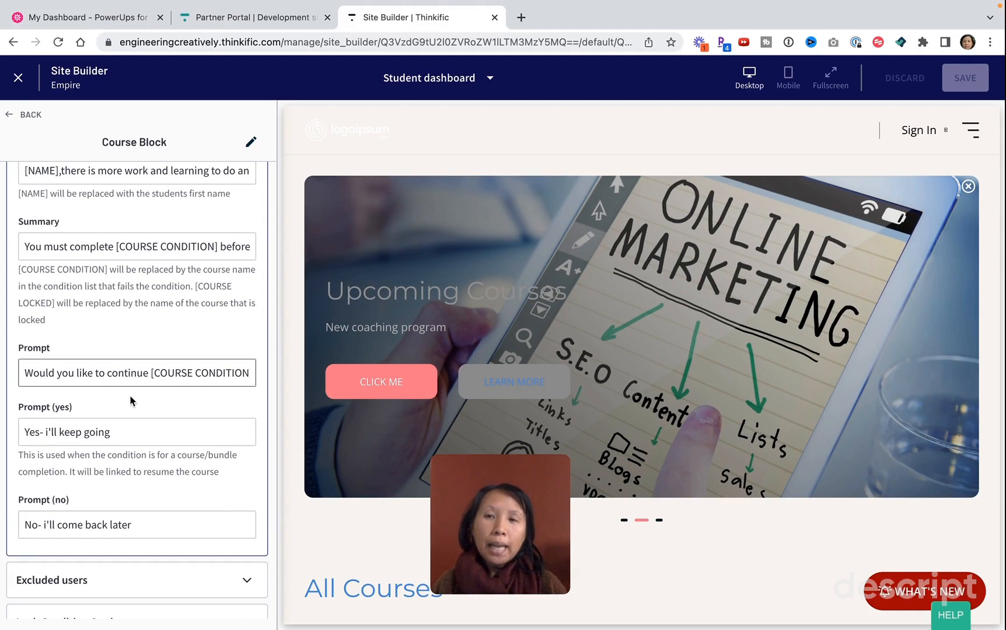
{"action": "left_click", "coordinate": [69, 437]}
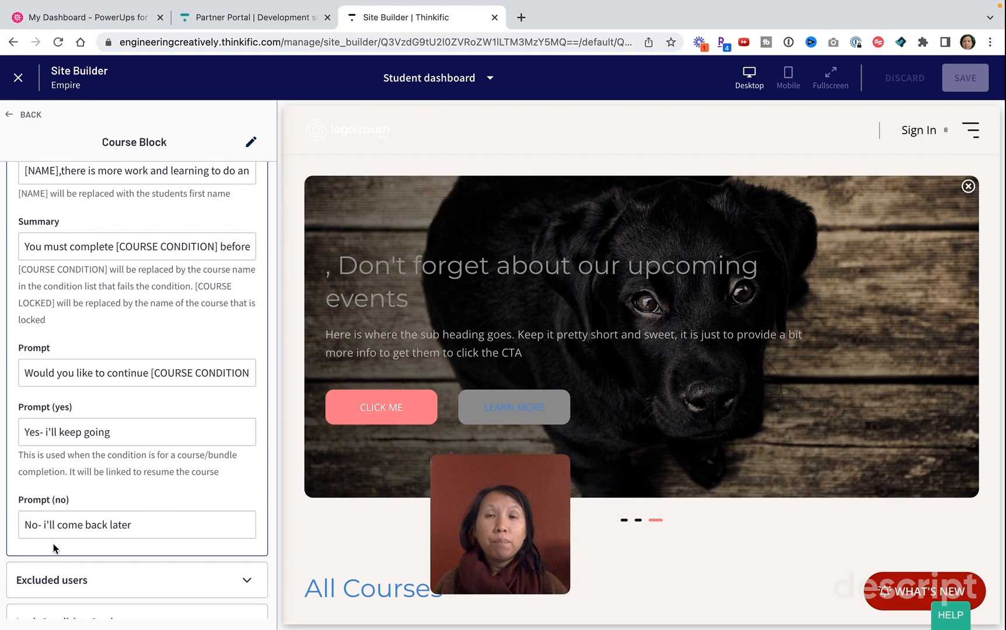
{"action": "scroll", "coordinate": [127, 493], "scroll_direction": "down", "scroll_amount": 2}
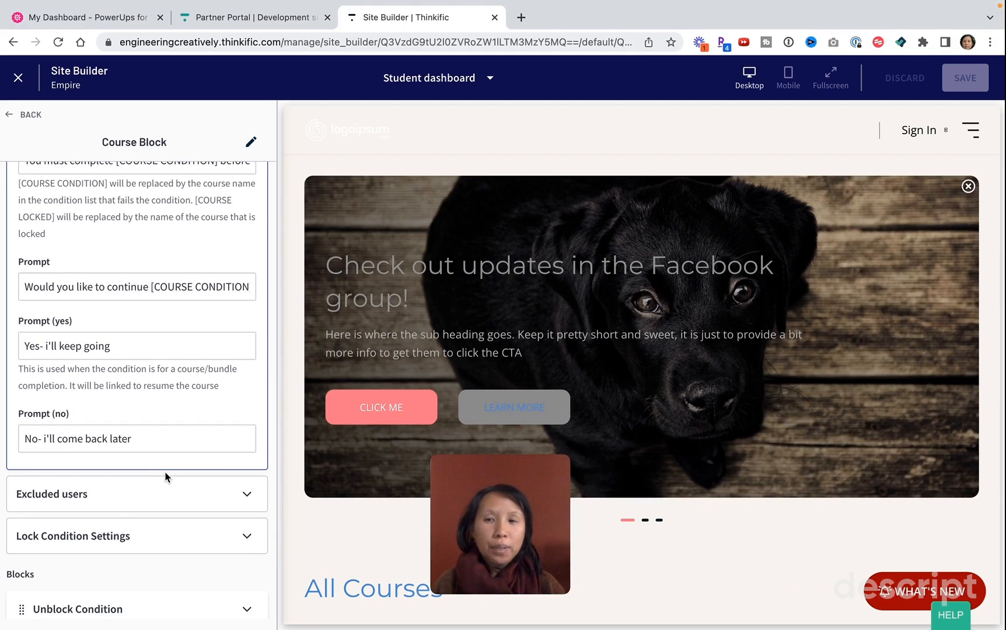
{"action": "scroll", "coordinate": [165, 476], "scroll_direction": "down", "scroll_amount": 2}
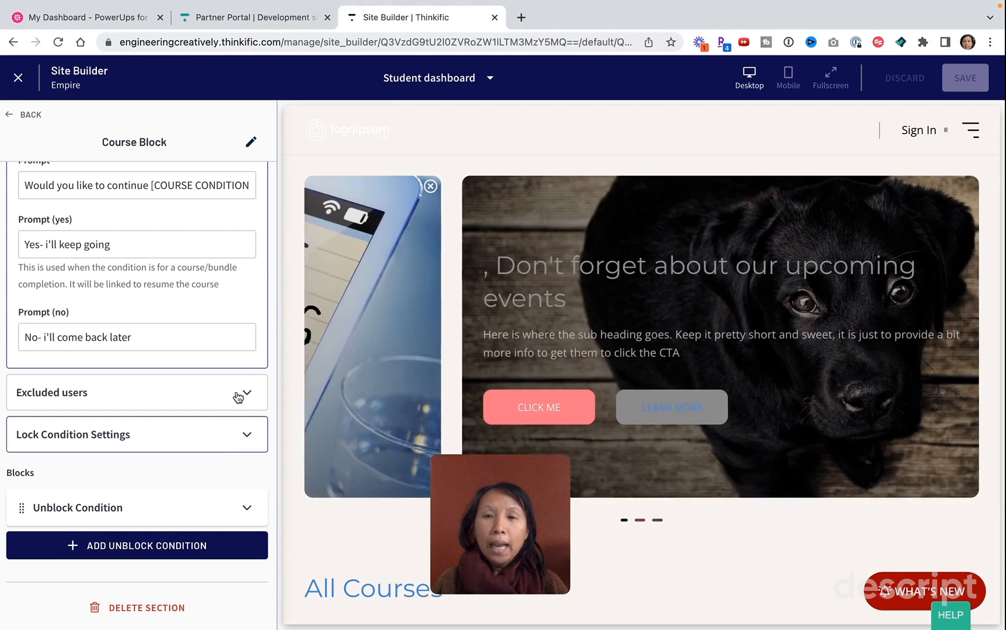
Review the Course Block's Excluded users setting and collapse it again.
{"action": "left_click", "coordinate": [240, 394]}
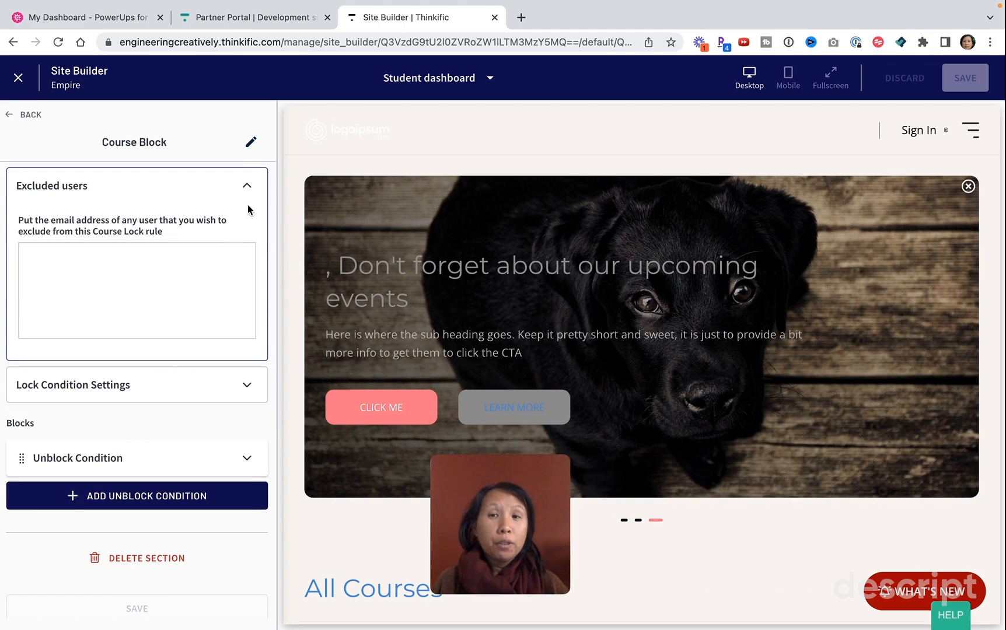
{"action": "left_click", "coordinate": [246, 187]}
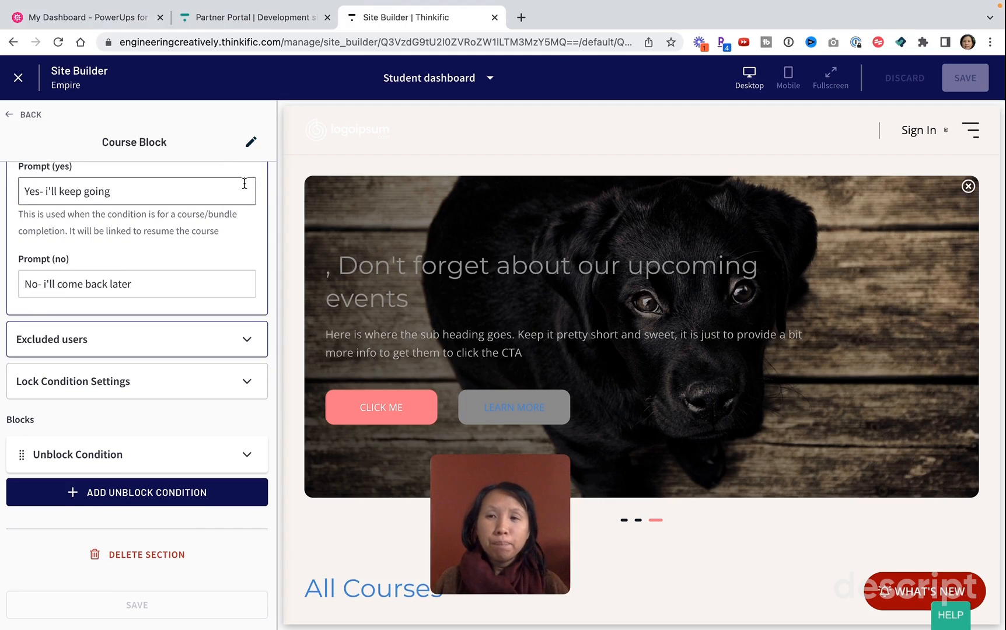
In the Lock Condition Settings, set when to unblock the course to "Any condition must be met" and save.
{"action": "left_click", "coordinate": [162, 393]}
{"action": "scroll", "coordinate": [163, 386], "scroll_direction": "down", "scroll_amount": 2}
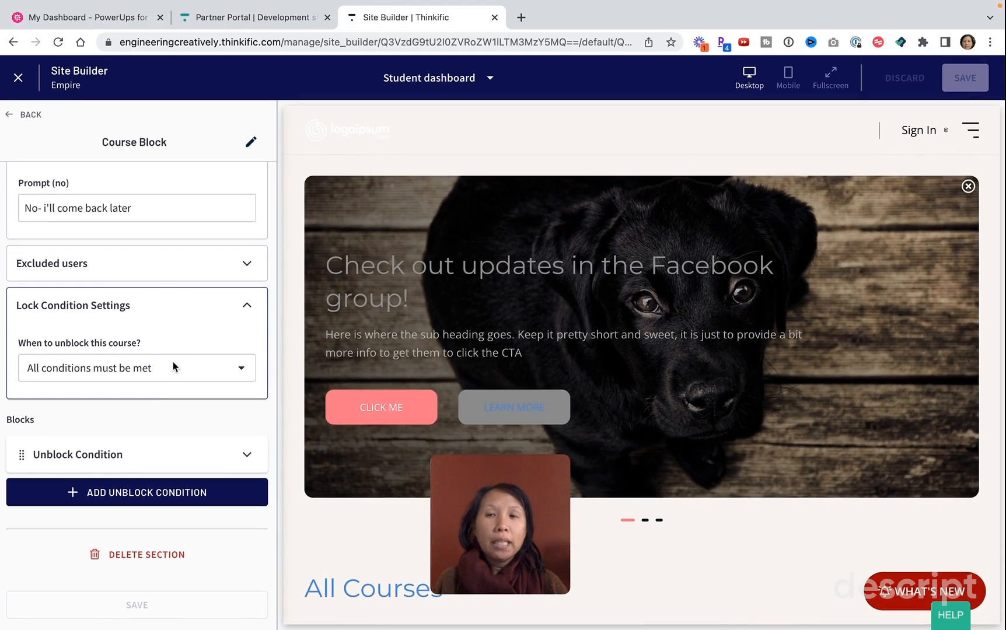
{"action": "left_click", "coordinate": [163, 367]}
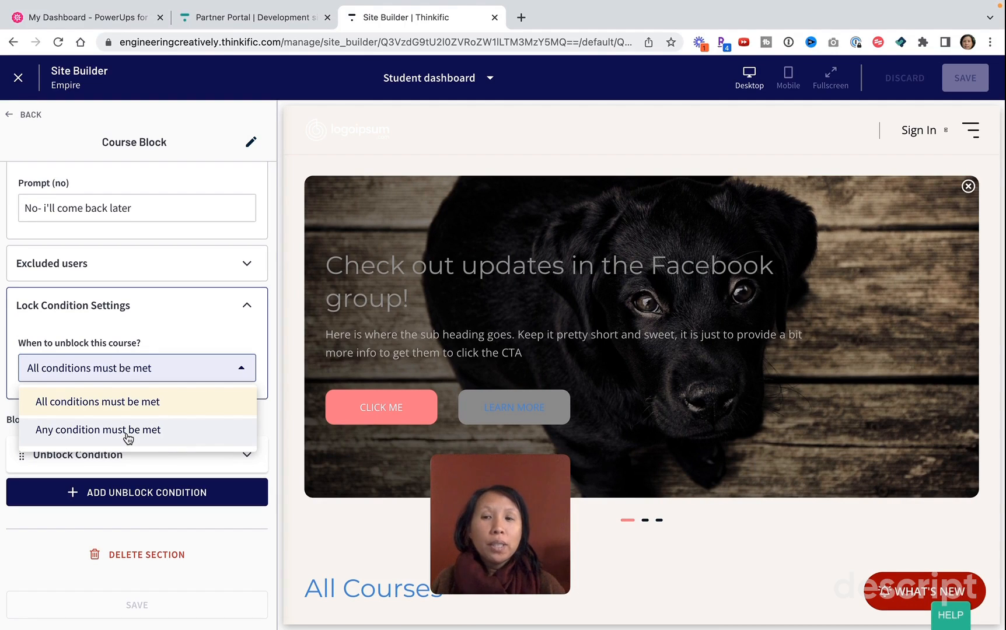
{"action": "left_click", "coordinate": [128, 432]}
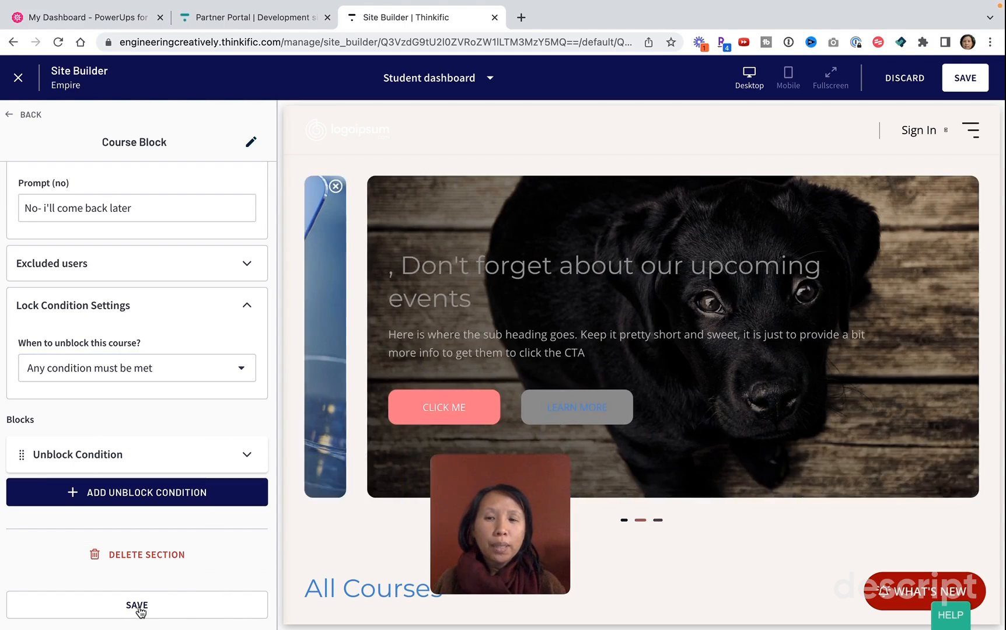
{"action": "left_click", "coordinate": [138, 607]}
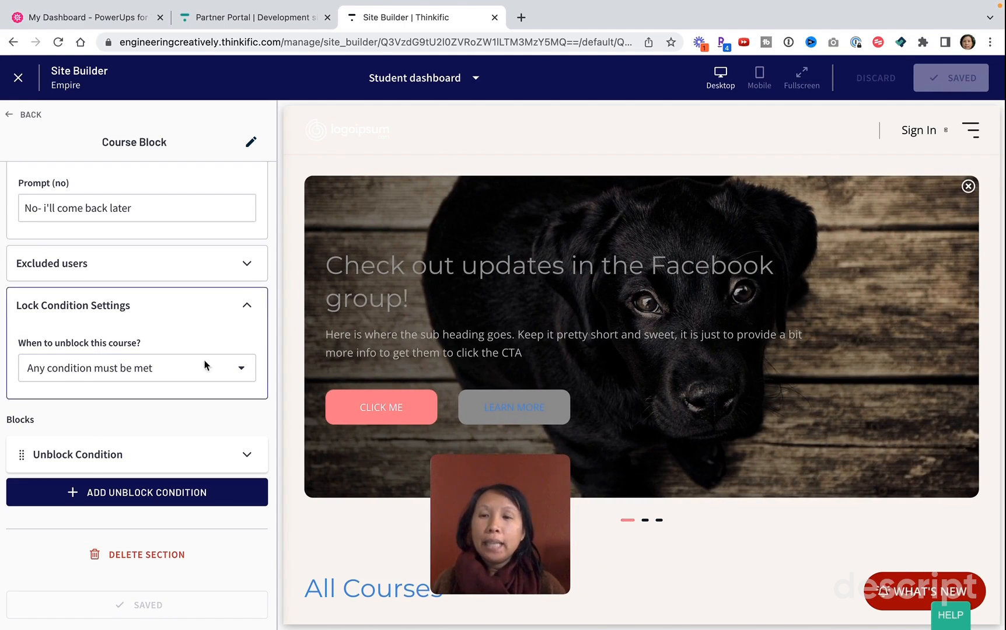
Set the Unblock Condition's course to complete to "Launch your Online Course in 6 Weeks", finding it by searching for "launch your".
{"action": "left_click", "coordinate": [248, 454]}
{"action": "scroll", "coordinate": [252, 465], "scroll_direction": "down", "scroll_amount": 3}
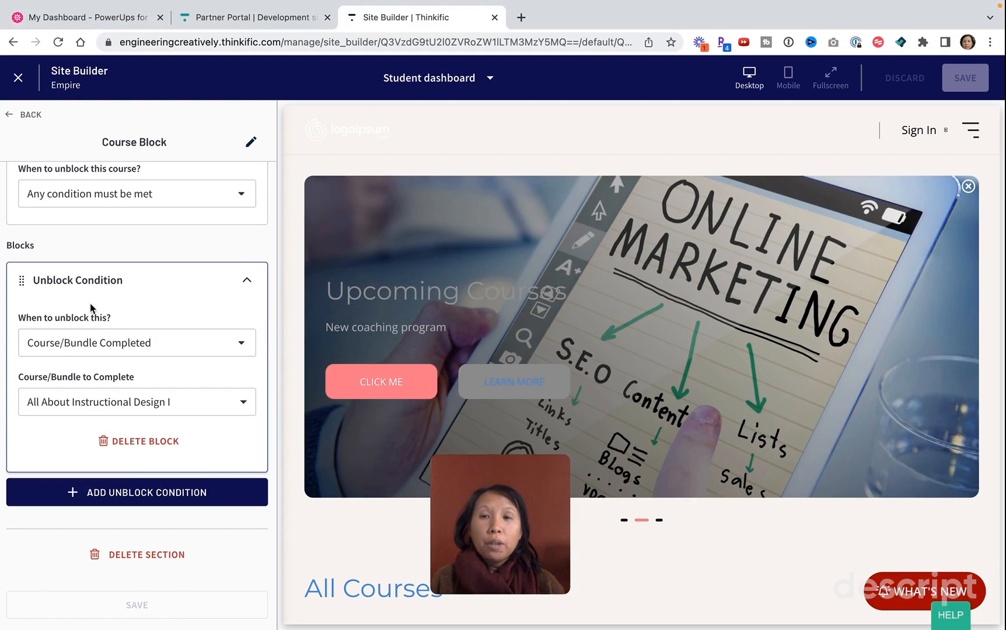
{"action": "left_click", "coordinate": [161, 348]}
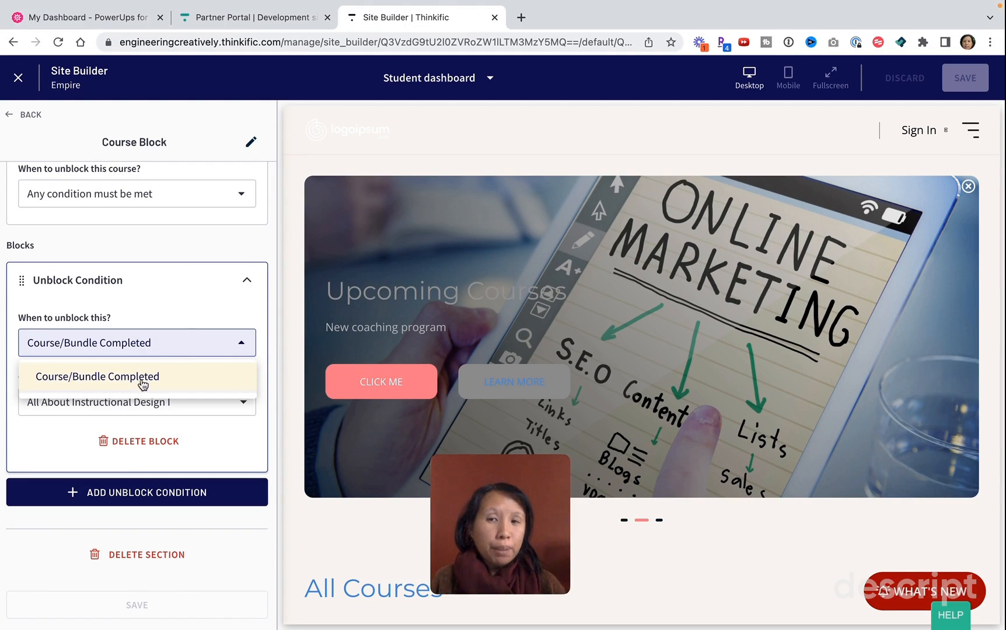
{"action": "left_click", "coordinate": [164, 346]}
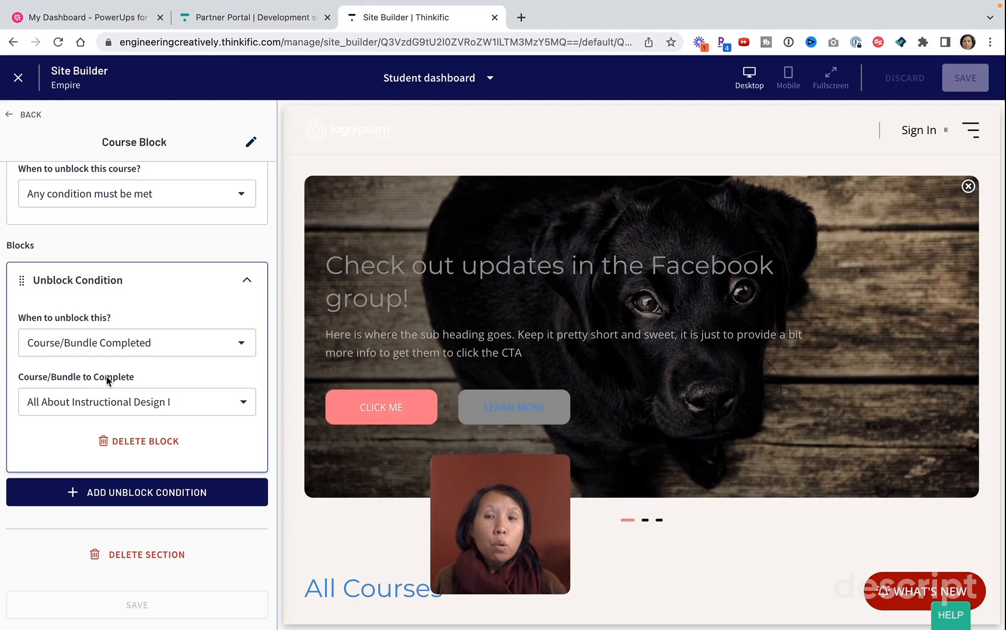
{"action": "left_click", "coordinate": [136, 405]}
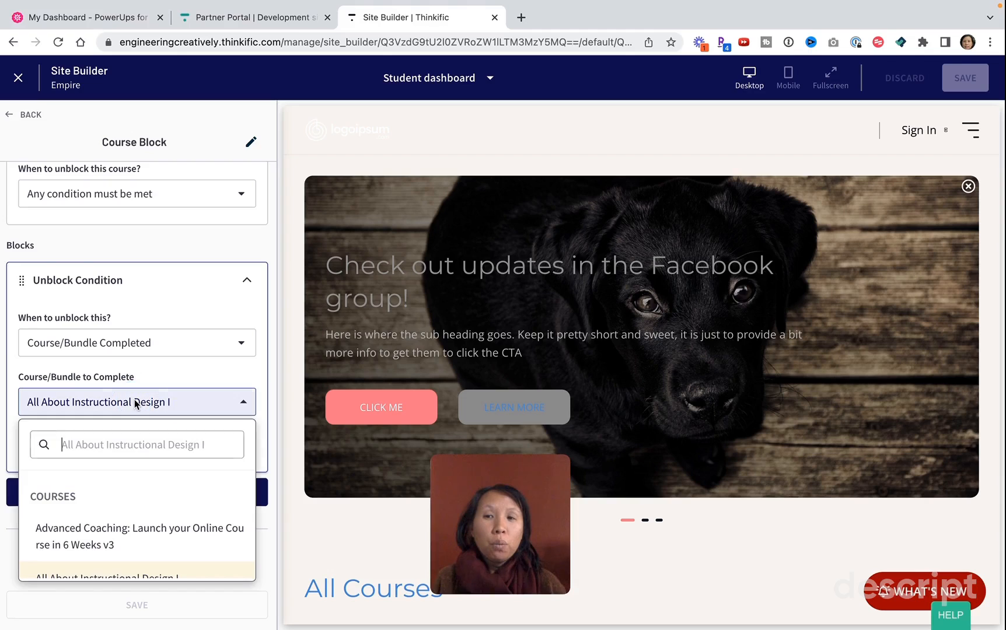
{"action": "left_click", "coordinate": [126, 446]}
{"action": "type", "text": "launch"}
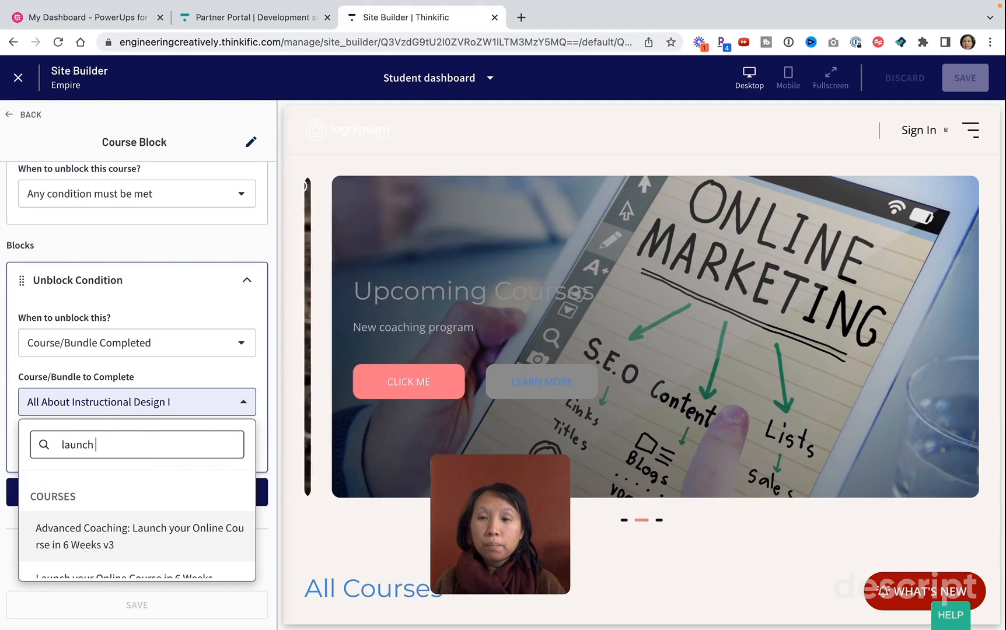
{"action": "type", "text": " your"}
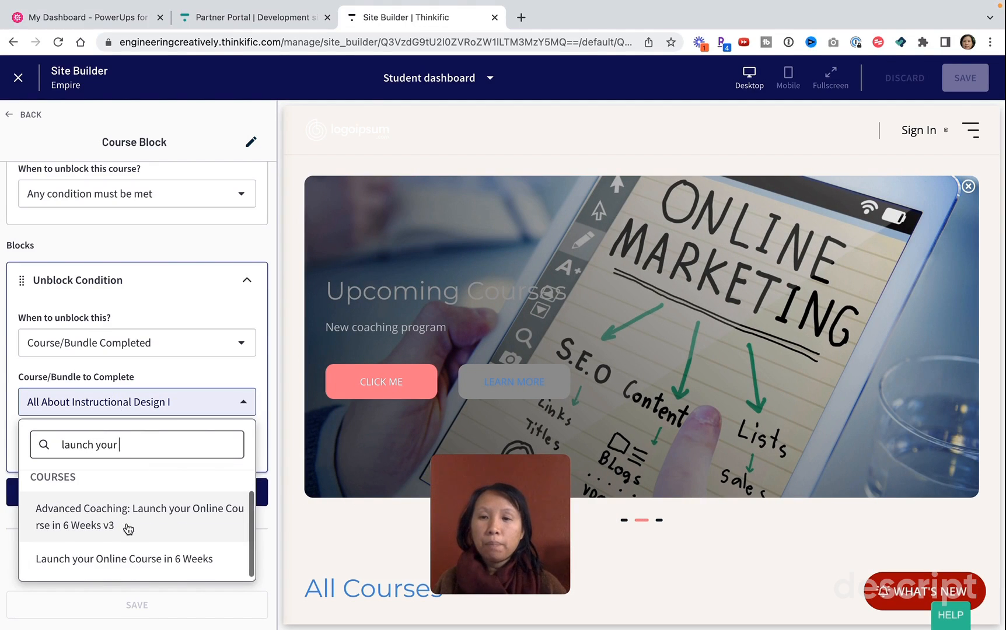
{"action": "left_click", "coordinate": [118, 560]}
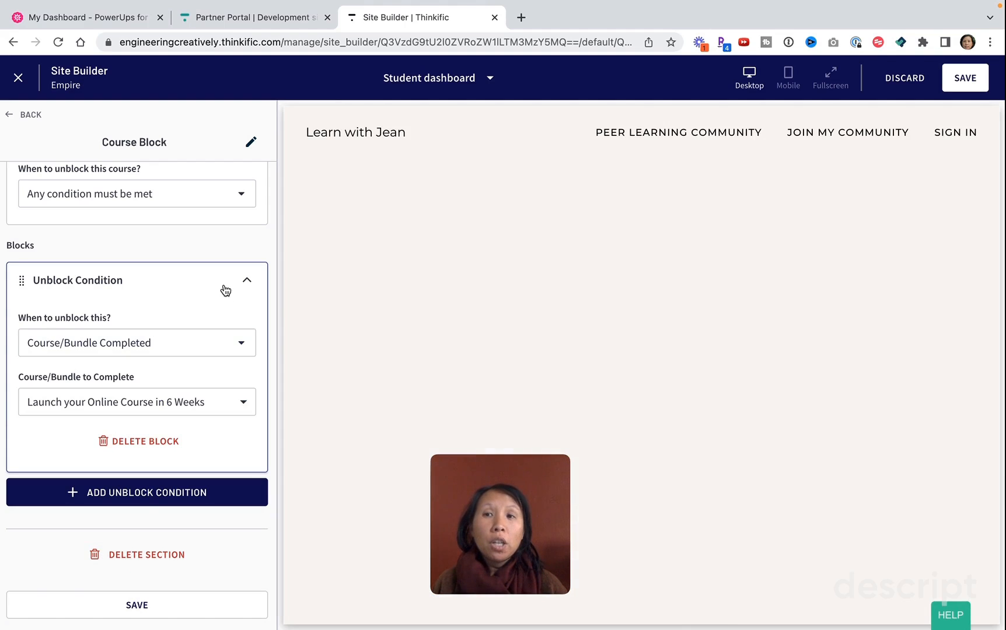
Collapse the Course Block's expanded settings and unblock condition, and save the page.
{"action": "scroll", "coordinate": [226, 291], "scroll_direction": "up", "scroll_amount": 1}
{"action": "scroll", "coordinate": [226, 290], "scroll_direction": "up", "scroll_amount": 15}
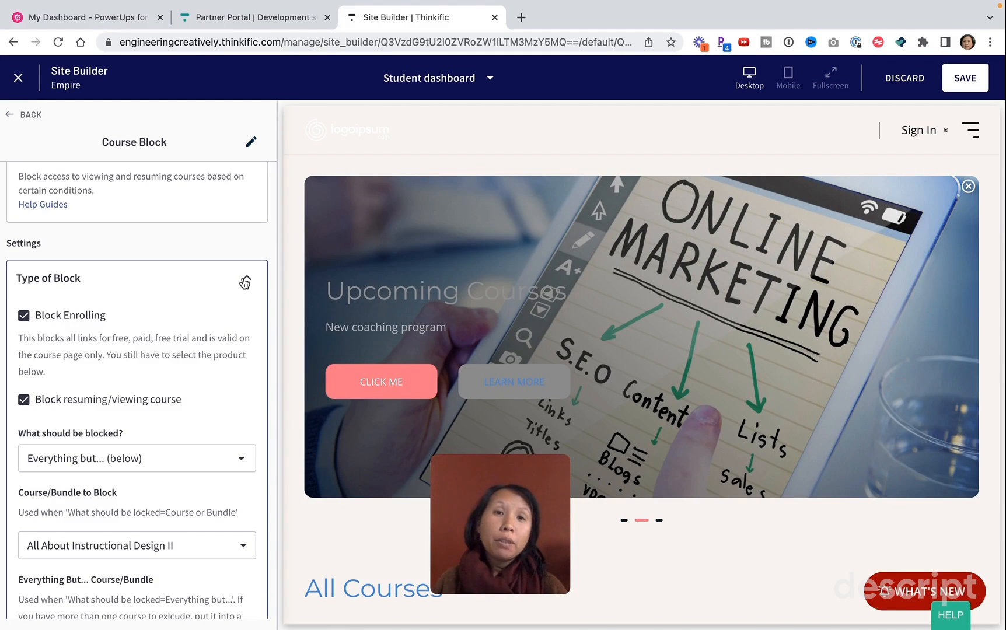
{"action": "left_click", "coordinate": [245, 283]}
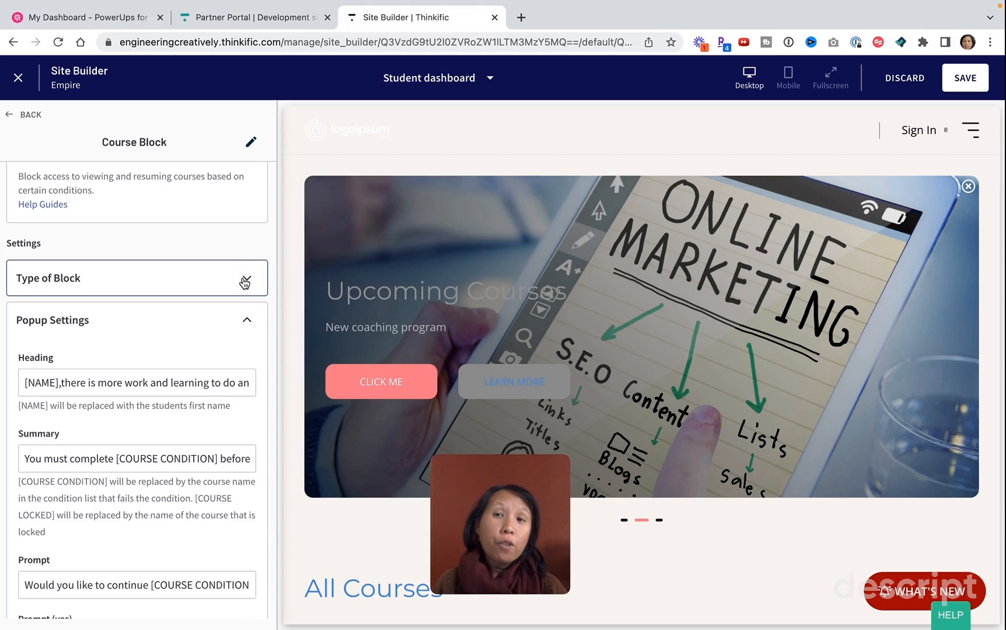
{"action": "scroll", "coordinate": [225, 312], "scroll_direction": "down", "scroll_amount": 3}
{"action": "left_click", "coordinate": [248, 243]}
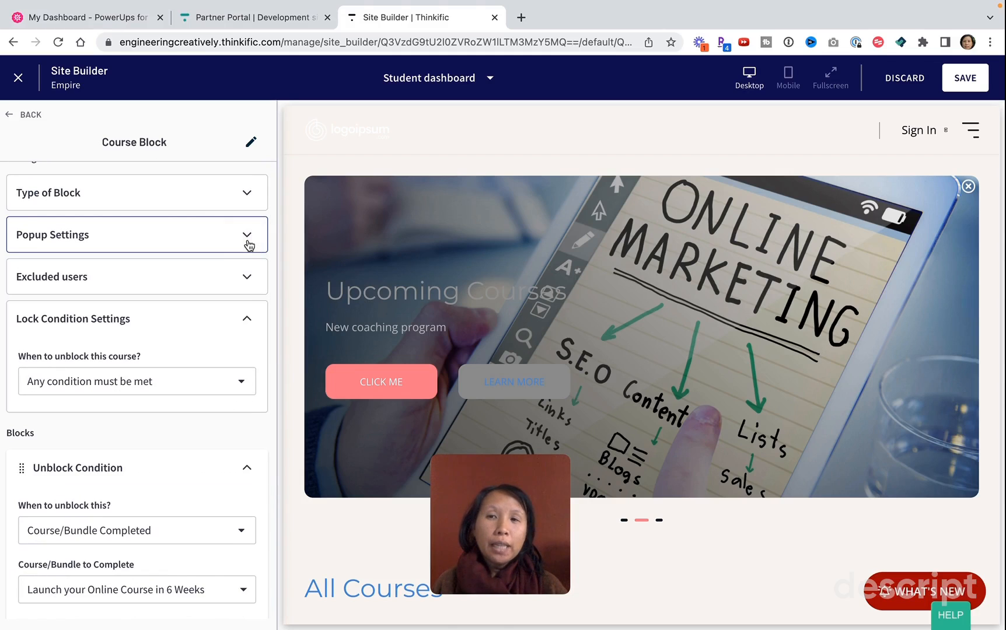
{"action": "left_click", "coordinate": [248, 320]}
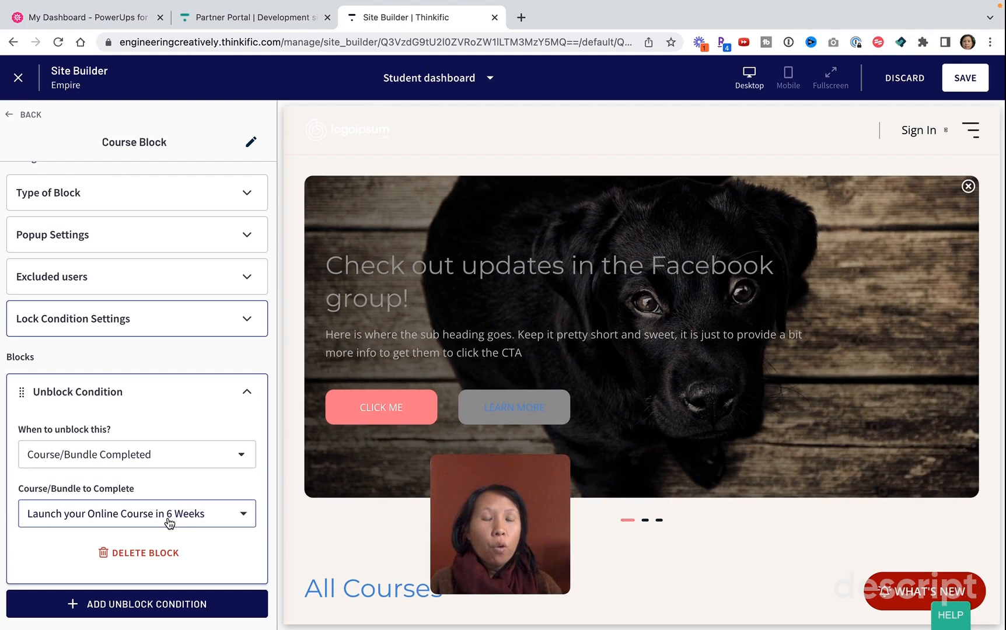
{"action": "left_click", "coordinate": [968, 78]}
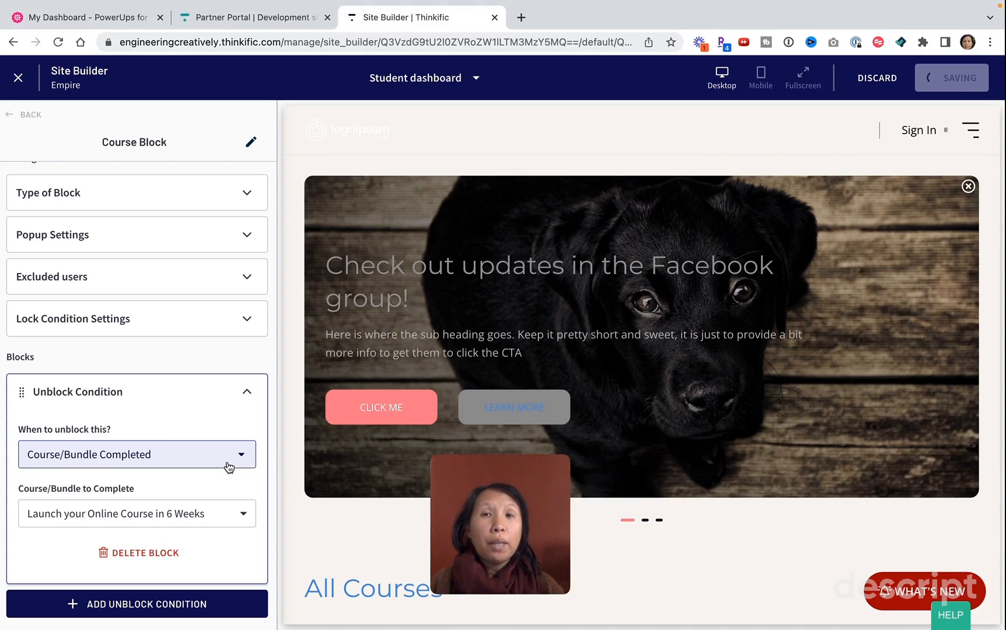
{"action": "left_click", "coordinate": [248, 393]}
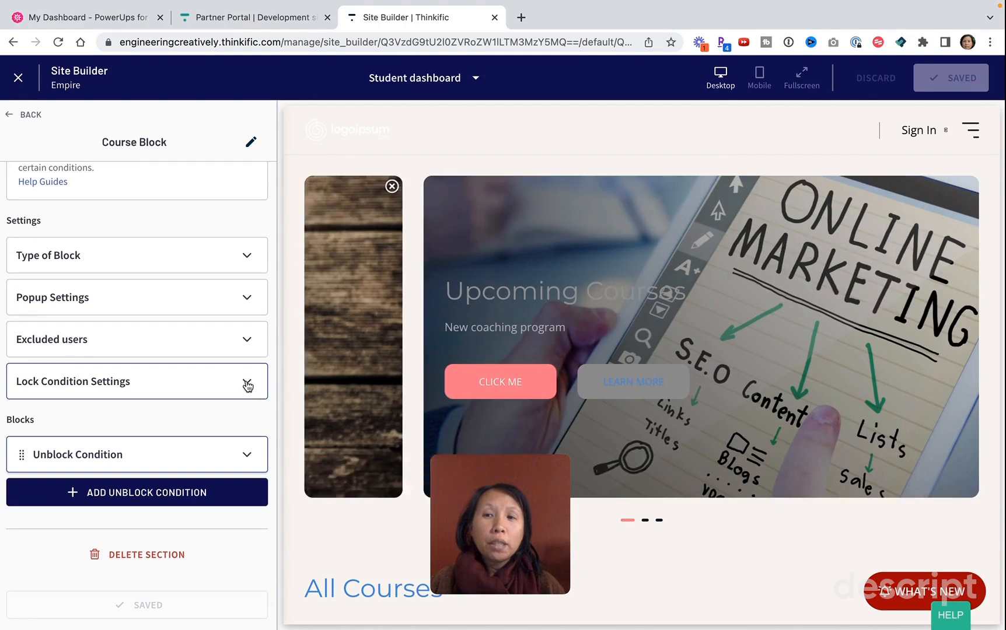
{"action": "scroll", "coordinate": [222, 389], "scroll_direction": "up", "scroll_amount": 1}
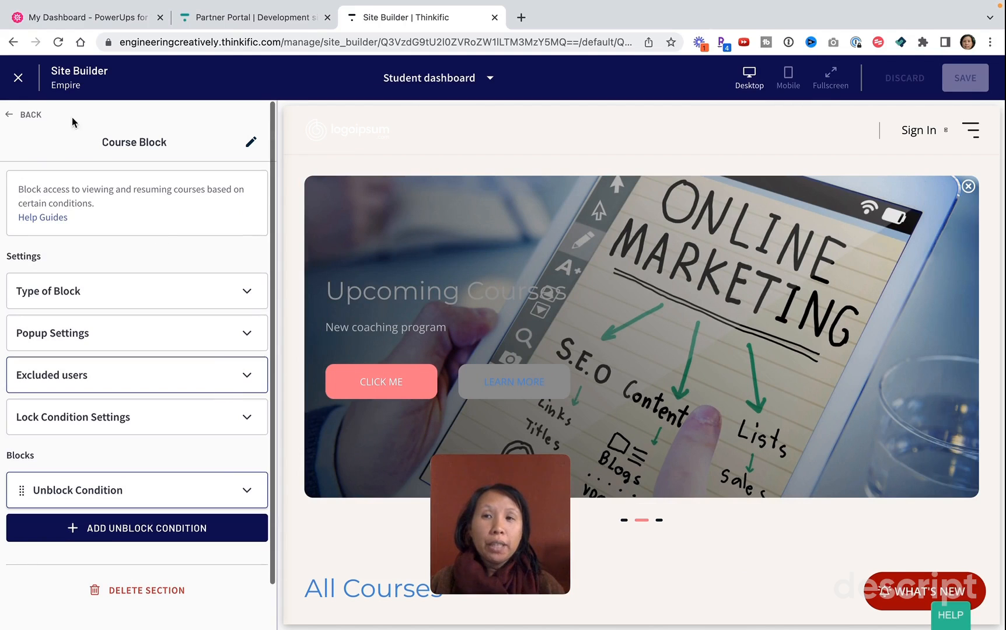
Return to the Student dashboard's section list and add another Course Block section, finding it by searching for "course block".
{"action": "left_click", "coordinate": [23, 115]}
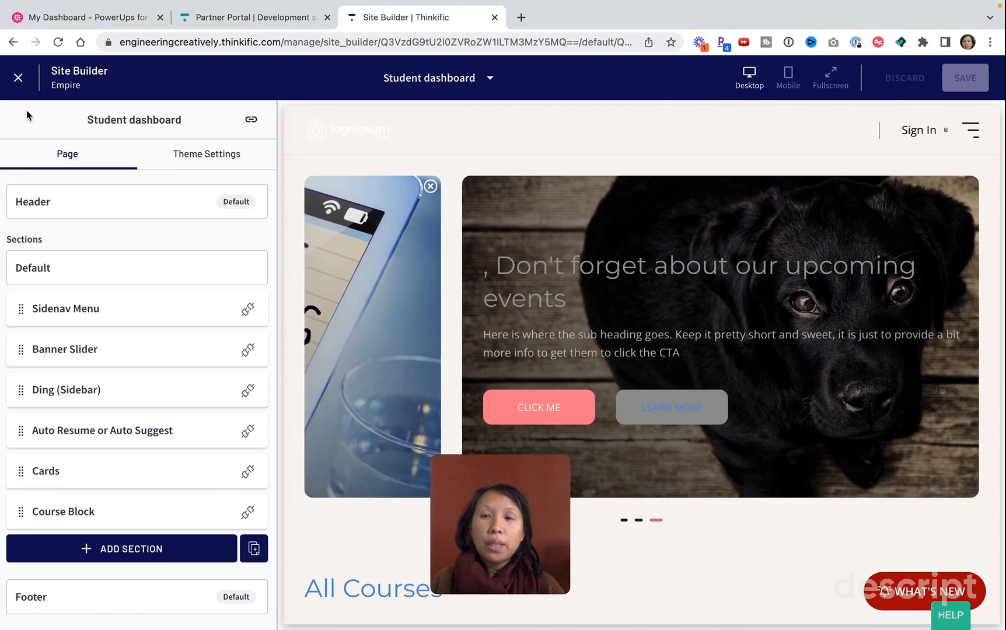
{"action": "left_click", "coordinate": [106, 557]}
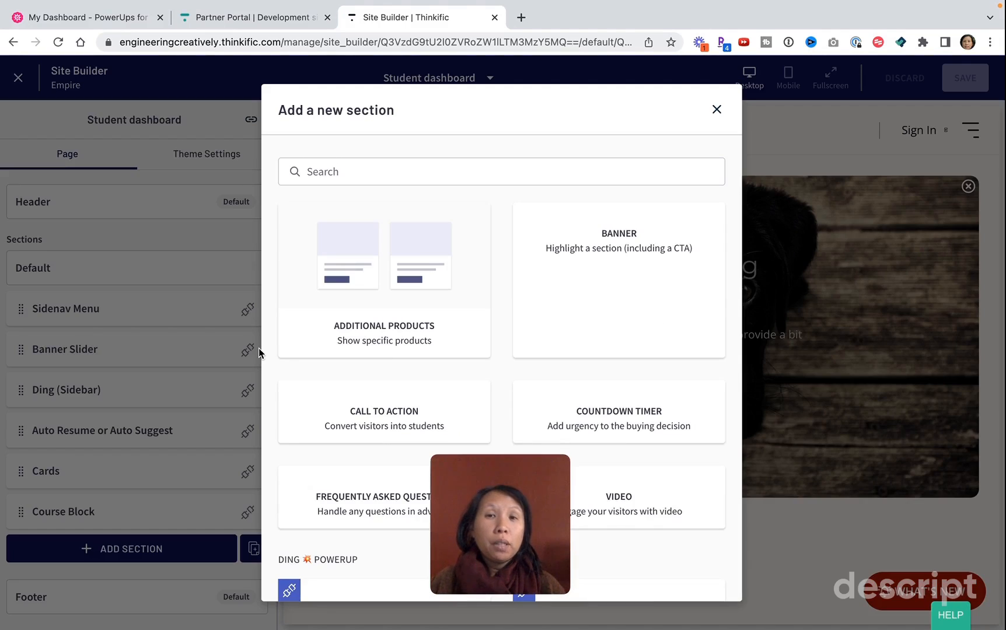
{"action": "left_click", "coordinate": [339, 172]}
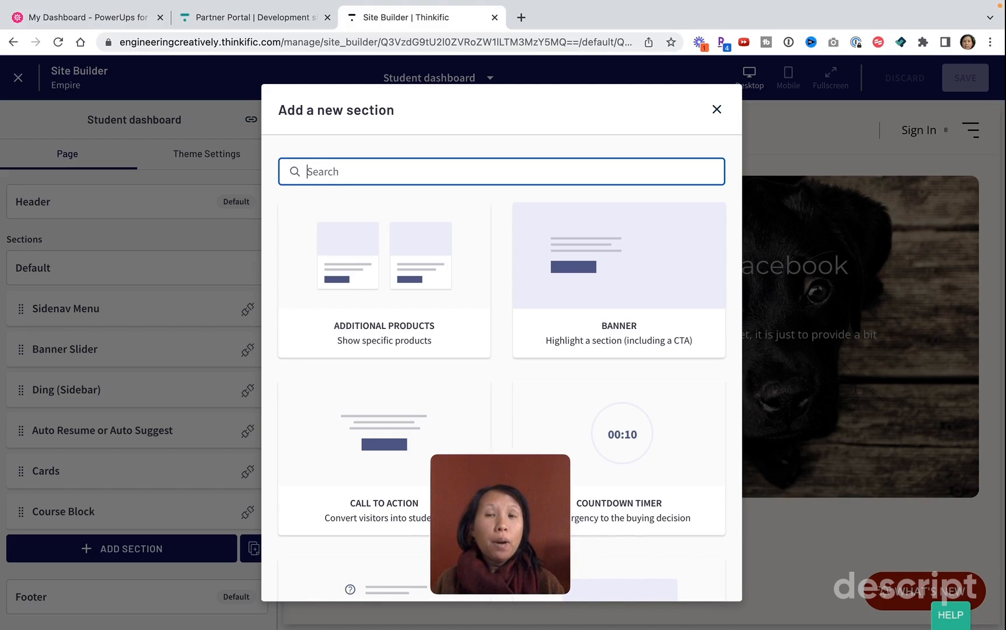
{"action": "type", "text": "course block"}
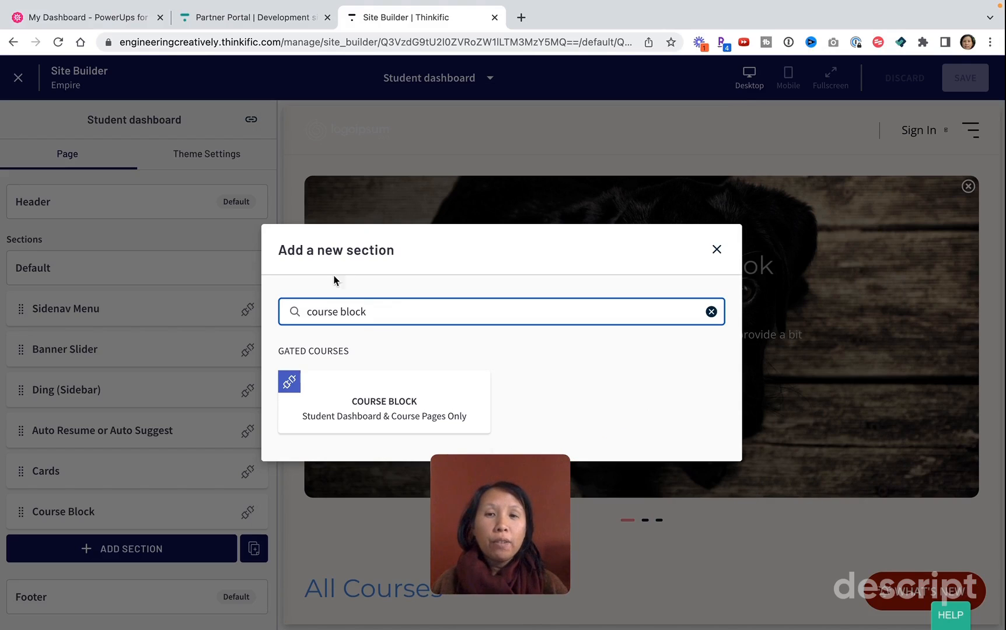
{"action": "left_click", "coordinate": [398, 412]}
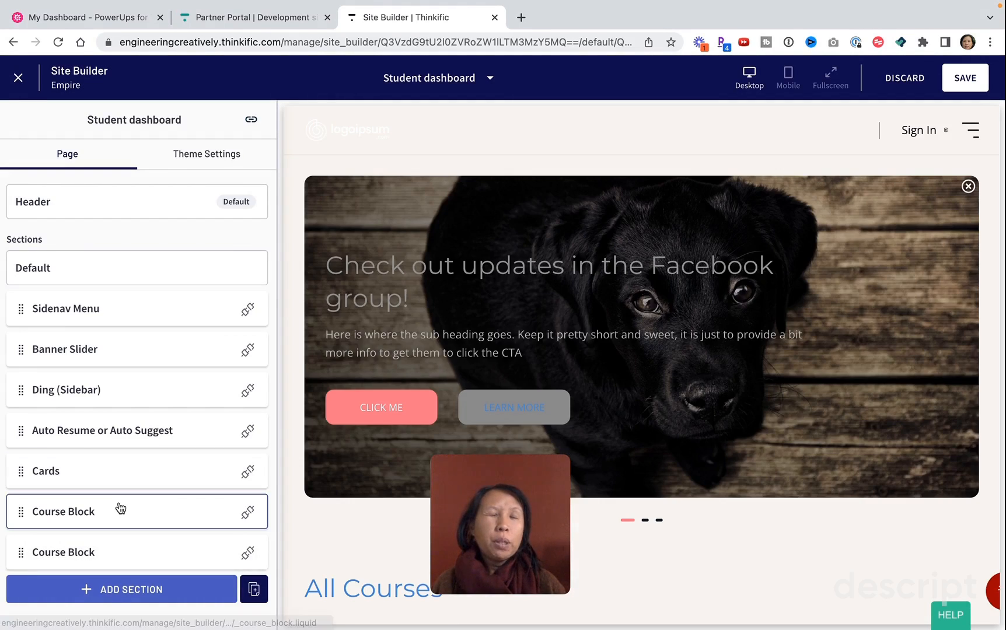
Open the newly added Course Block section and rename it "Course Block 2".
{"action": "mouse_move", "coordinate": [121, 508]}
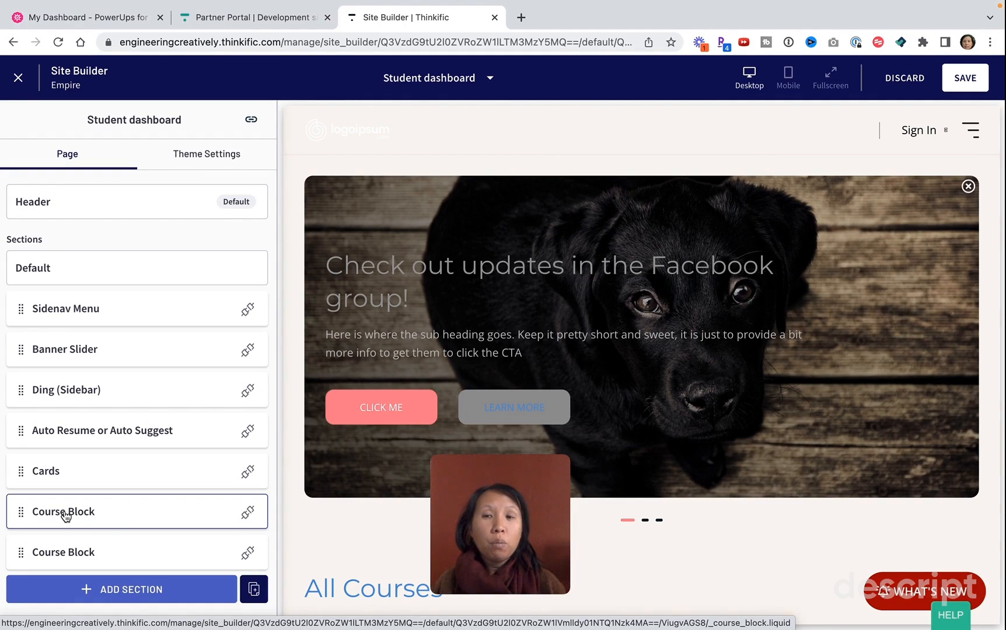
{"action": "left_click", "coordinate": [109, 554]}
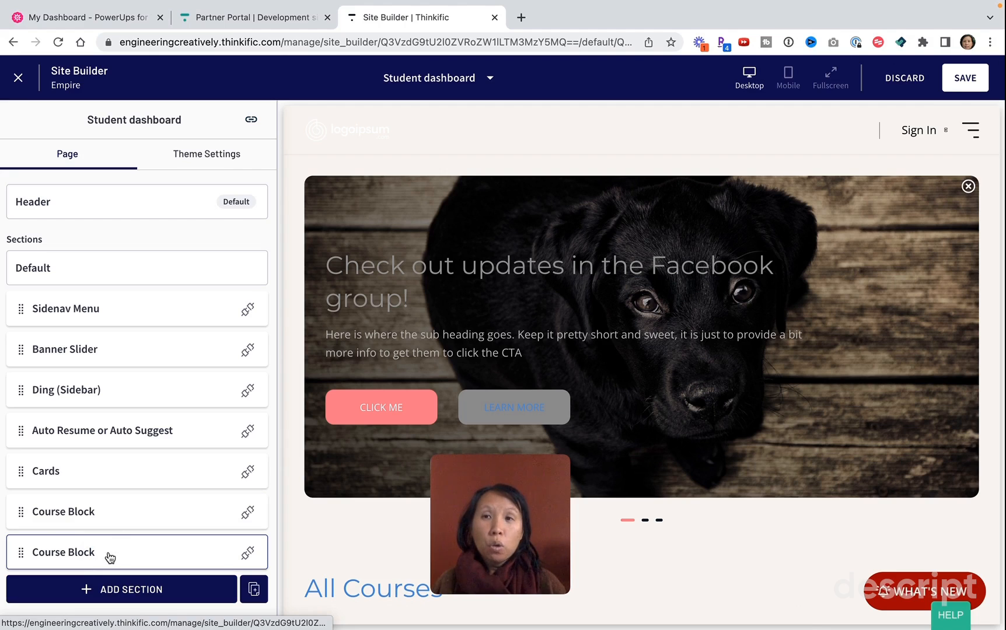
{"action": "left_click", "coordinate": [983, 353]}
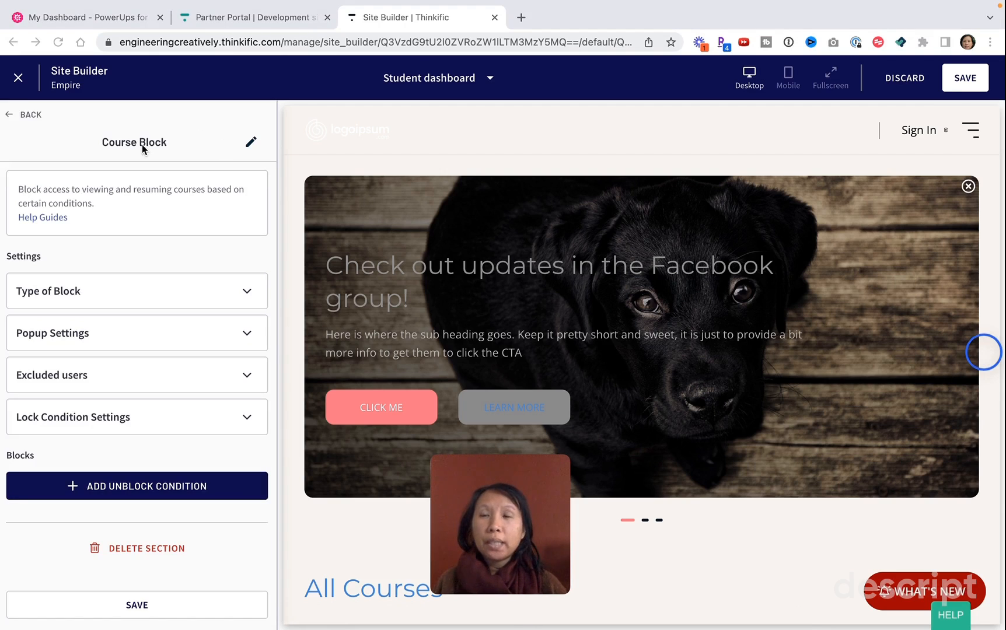
{"action": "left_click", "coordinate": [251, 142]}
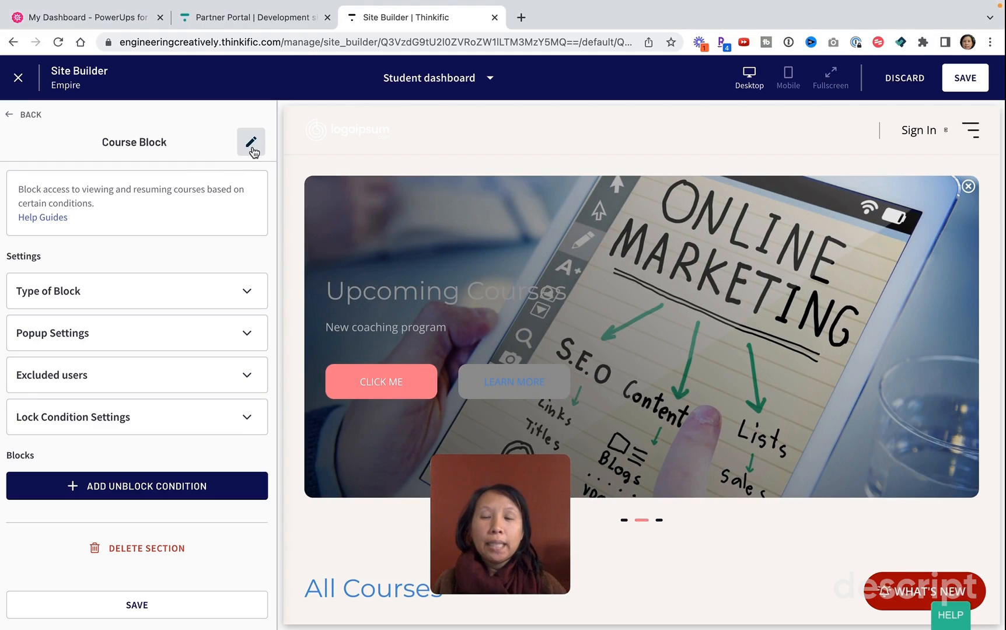
{"action": "left_click", "coordinate": [250, 143]}
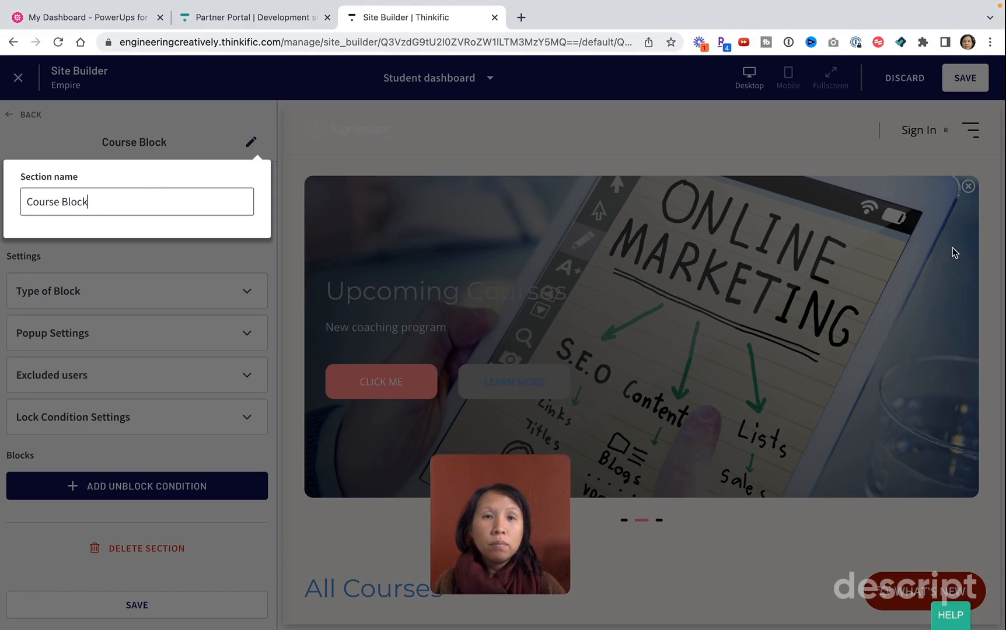
{"action": "type", "text": "2"}
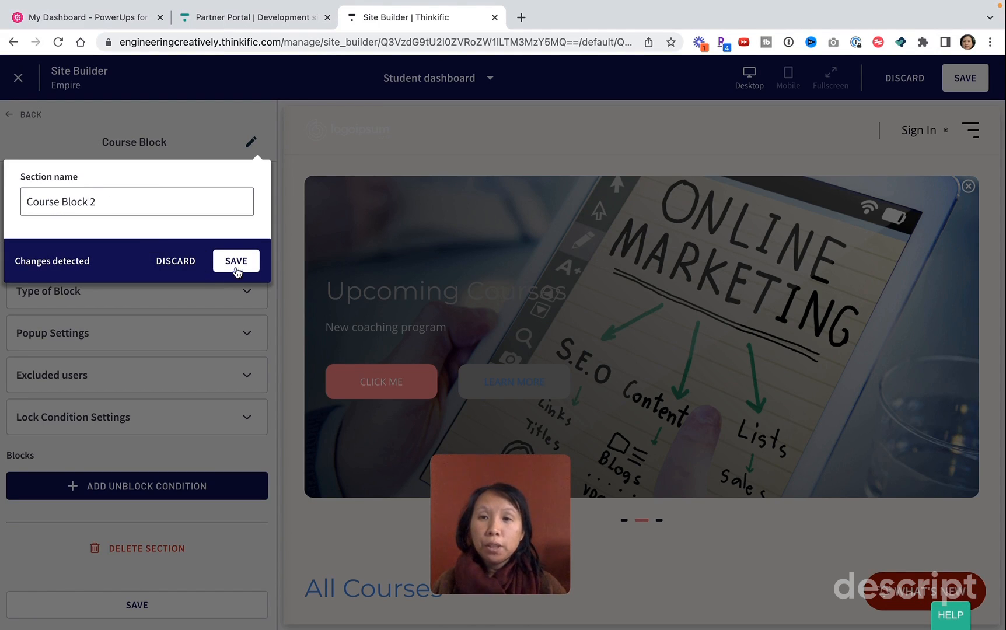
{"action": "left_click", "coordinate": [236, 270]}
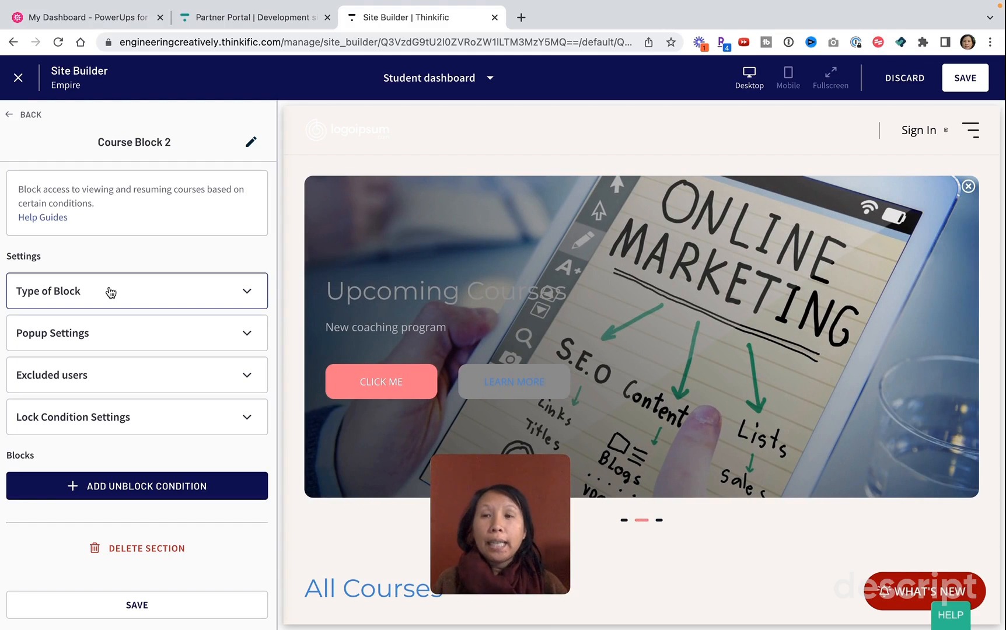
In Course Block 2's Type of Block settings, set the course to block to "Automate Thinkific LMS Setup", finding it by searching for "autom".
{"action": "left_click", "coordinate": [110, 292]}
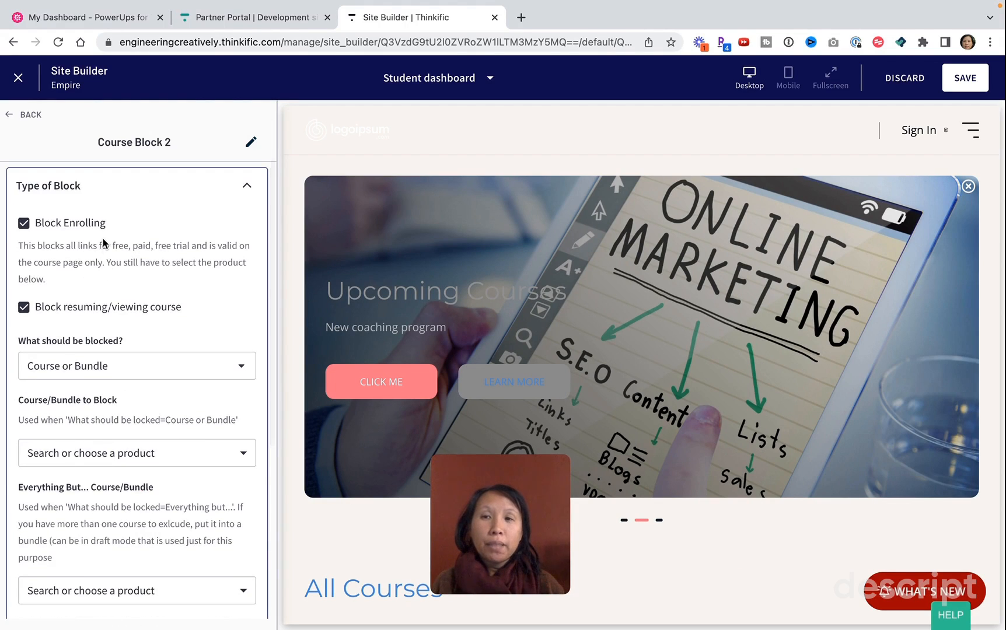
{"action": "scroll", "coordinate": [103, 238], "scroll_direction": "down", "scroll_amount": 2}
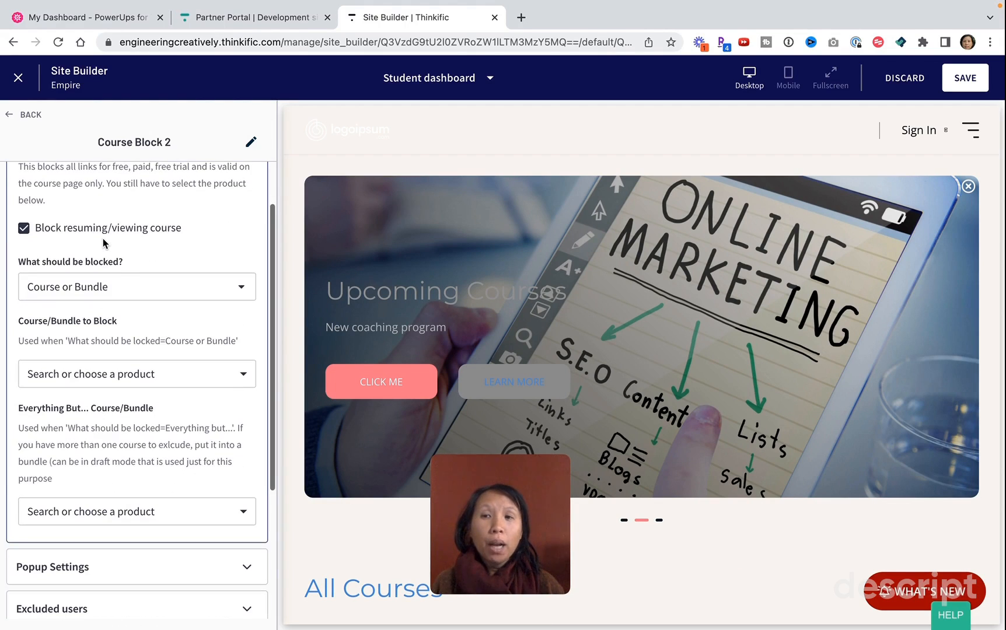
{"action": "left_click", "coordinate": [180, 286]}
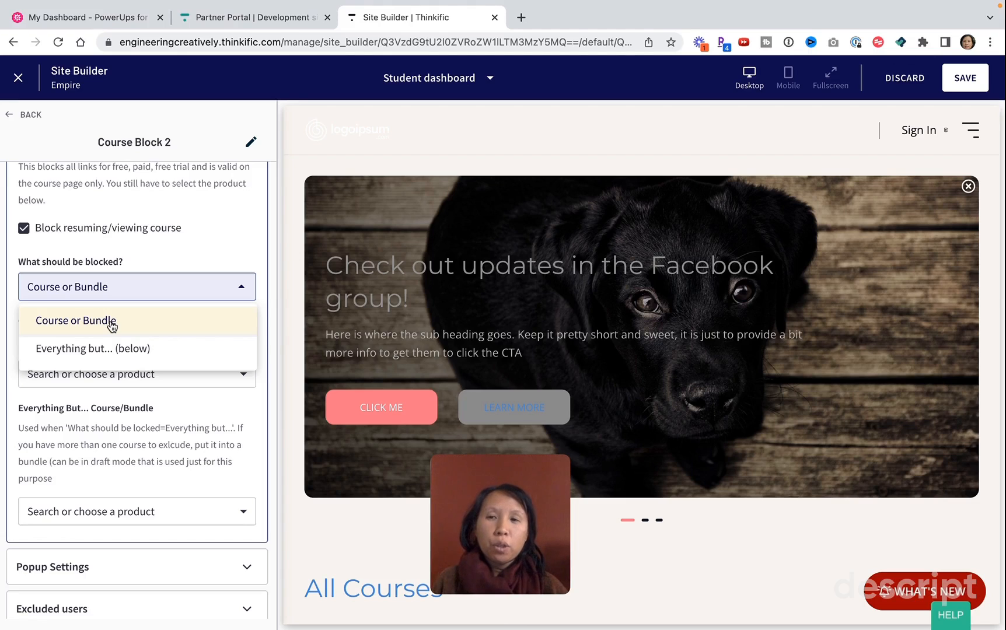
{"action": "left_click", "coordinate": [178, 245]}
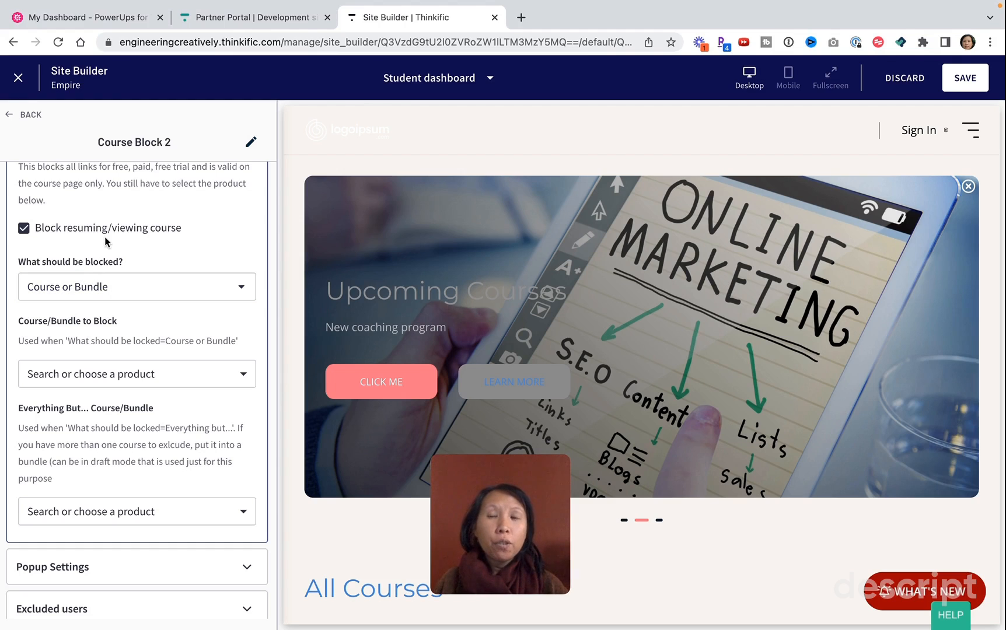
{"action": "scroll", "coordinate": [104, 236], "scroll_direction": "up", "scroll_amount": 1}
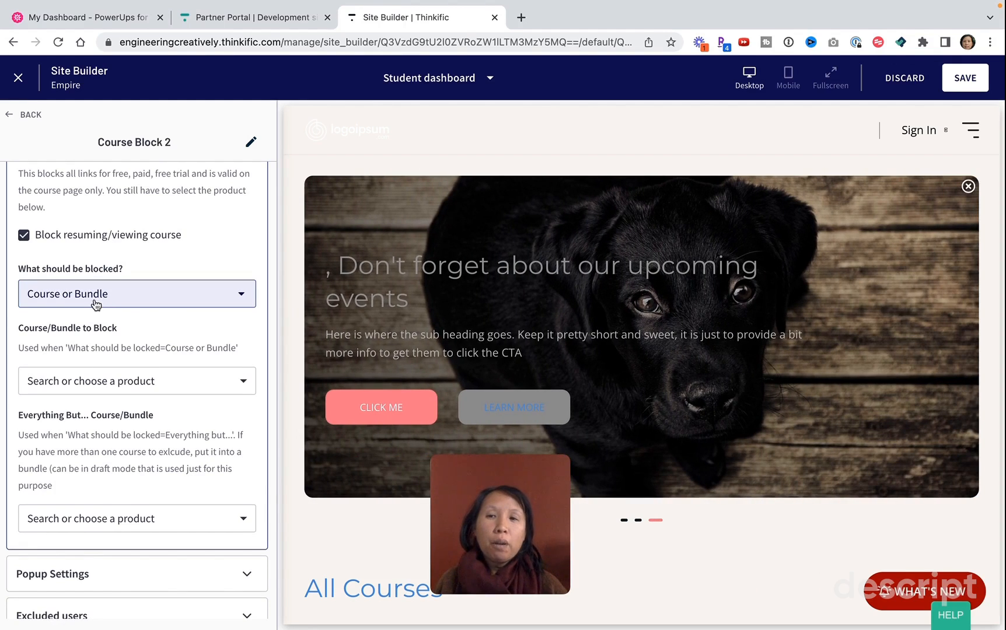
{"action": "scroll", "coordinate": [95, 315], "scroll_direction": "down", "scroll_amount": 2}
{"action": "left_click", "coordinate": [93, 364]}
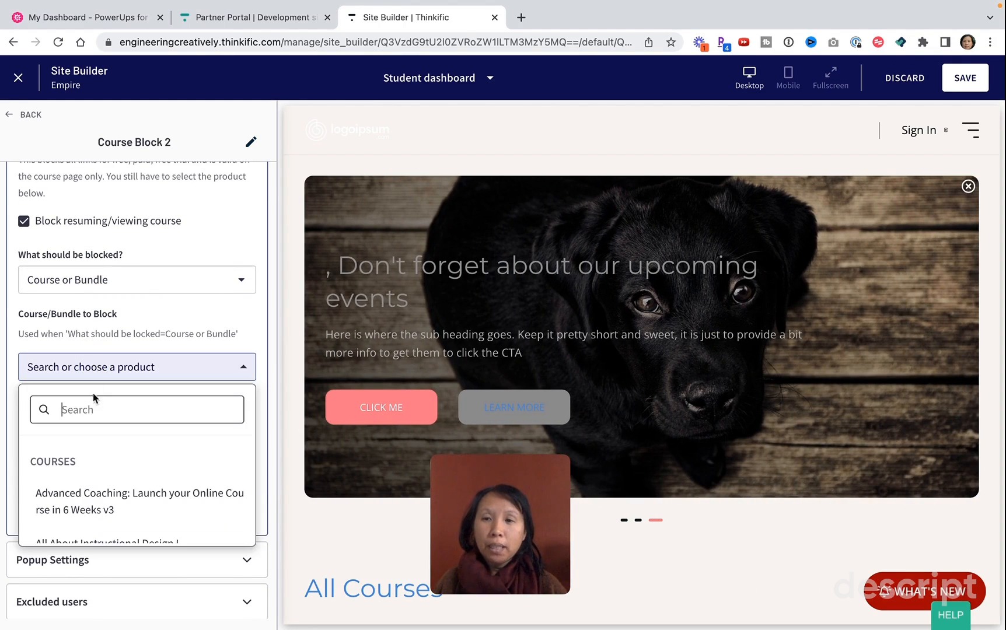
{"action": "type", "text": "autom"}
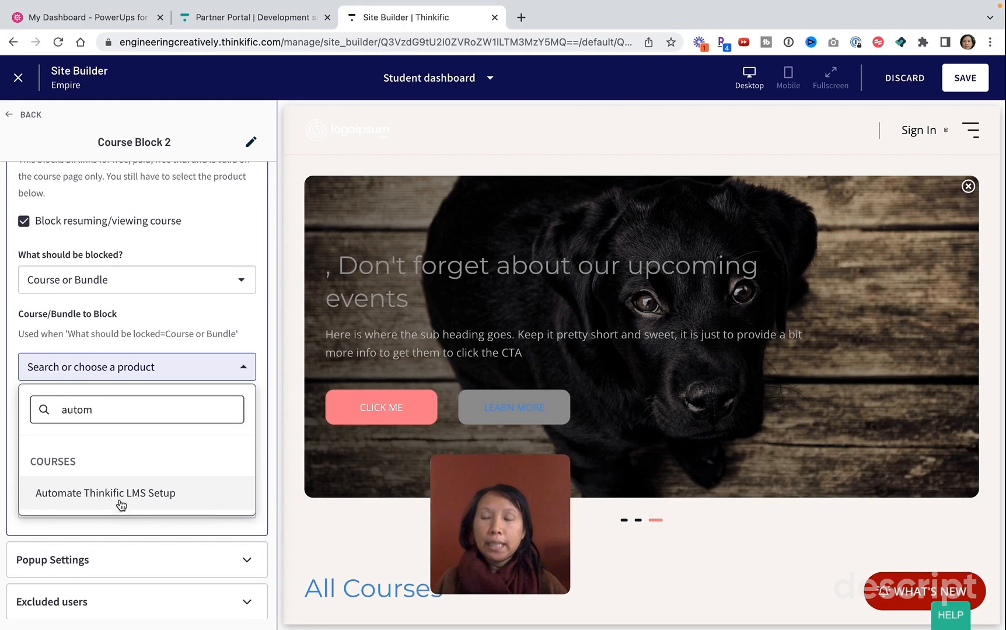
{"action": "left_click", "coordinate": [119, 501]}
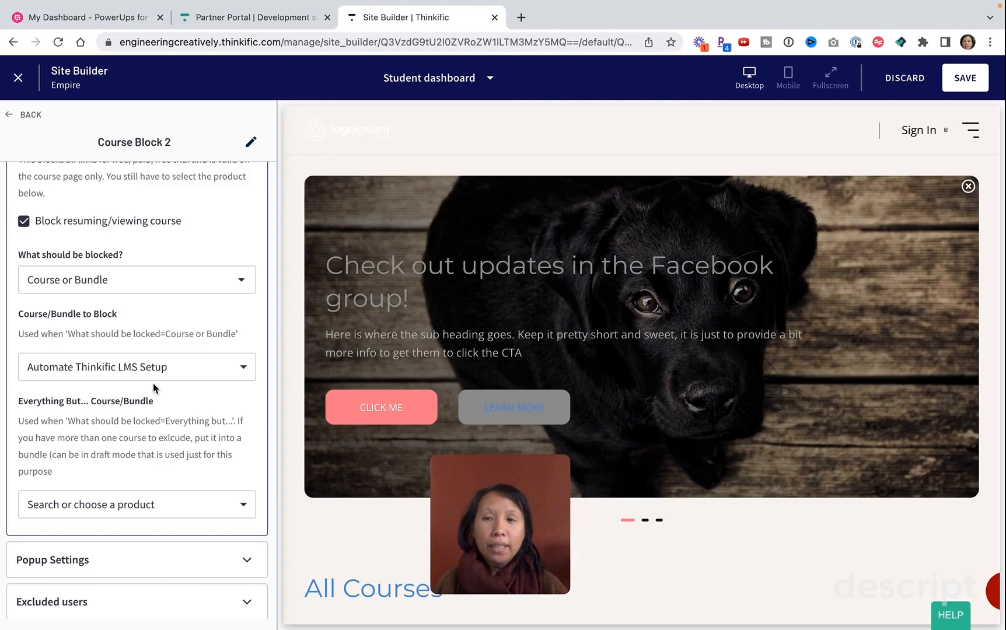
Add an Unblock Condition to Course Block 2 with "Automate Thinkific LMS Setup" as the course to complete, searching for "autom".
{"action": "scroll", "coordinate": [152, 454], "scroll_direction": "down", "scroll_amount": 3}
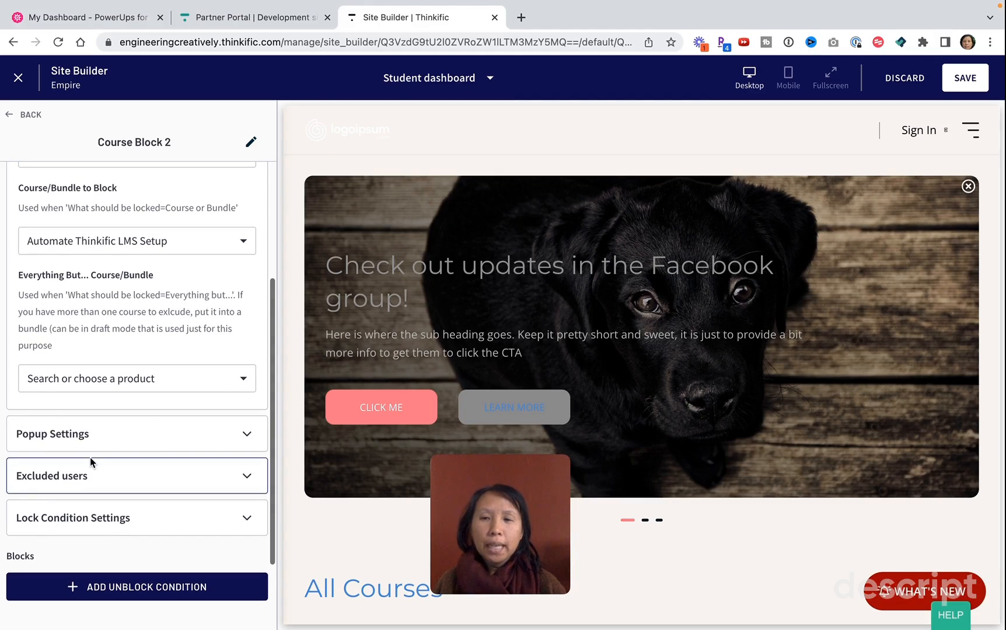
{"action": "scroll", "coordinate": [90, 457], "scroll_direction": "down", "scroll_amount": 2}
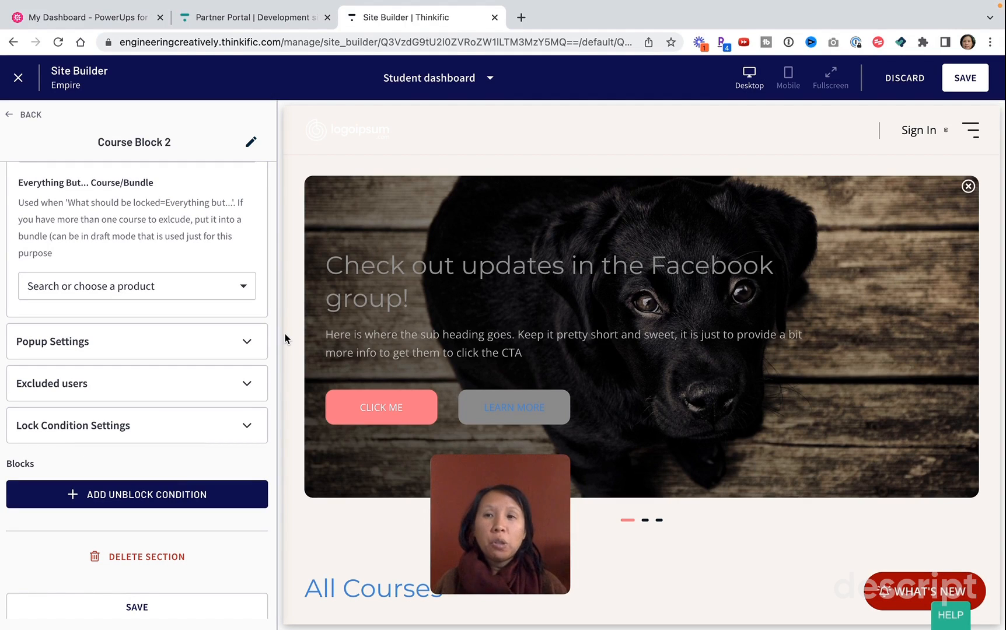
{"action": "left_click", "coordinate": [139, 507]}
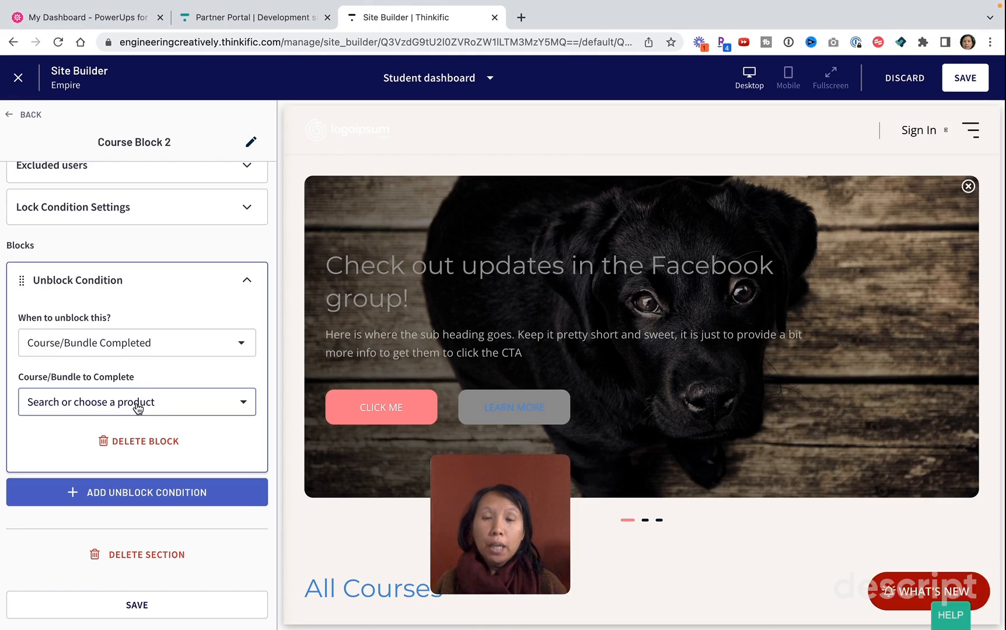
{"action": "left_click", "coordinate": [137, 407]}
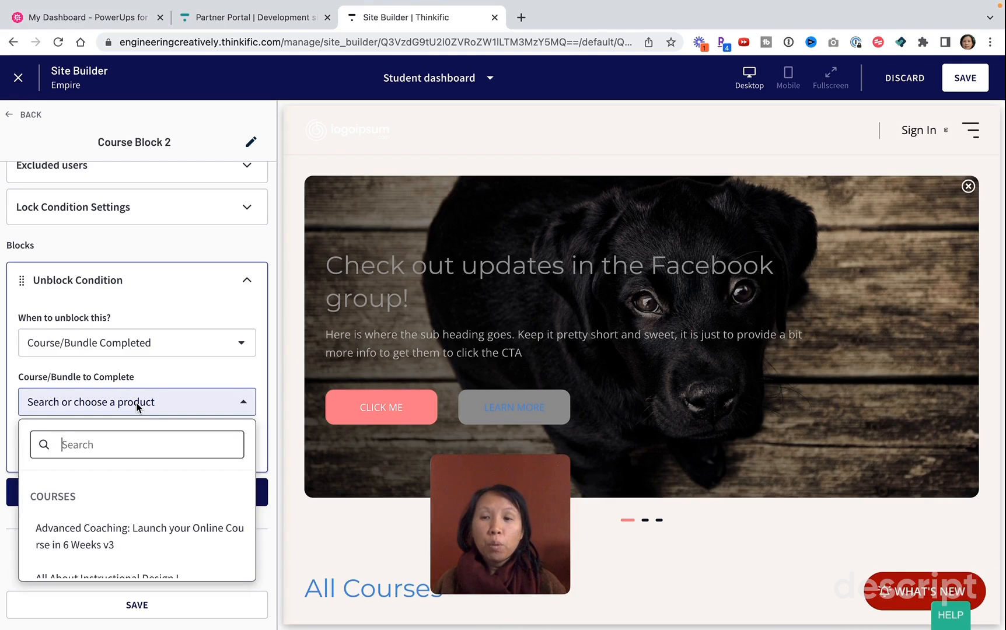
{"action": "type", "text": "autom"}
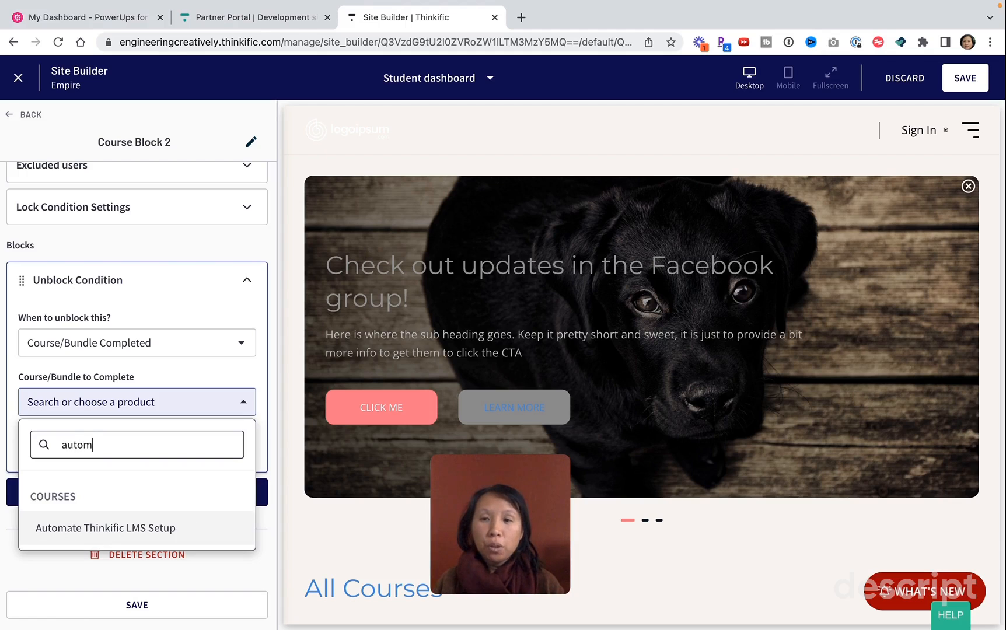
{"action": "left_click", "coordinate": [112, 529]}
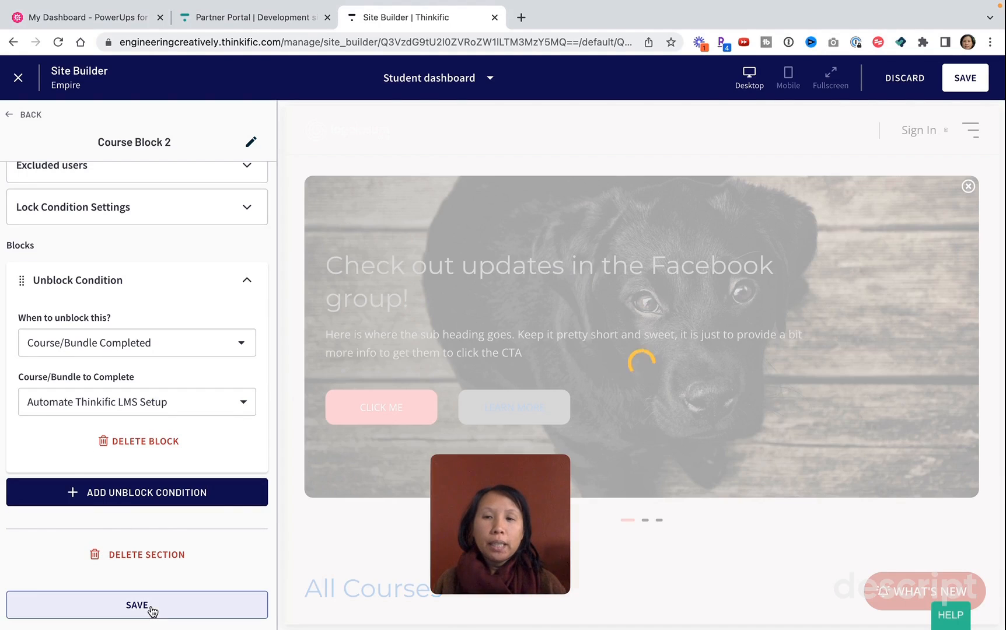
Save the page with the Course Block 2 settings and return to the section list.
{"action": "left_click", "coordinate": [151, 607]}
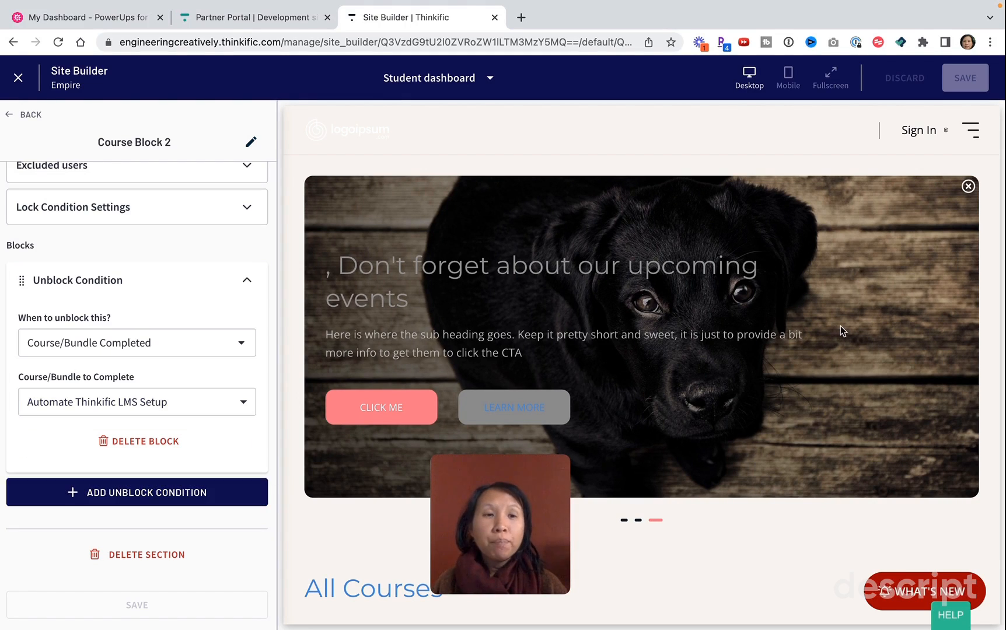
{"action": "left_click", "coordinate": [17, 118]}
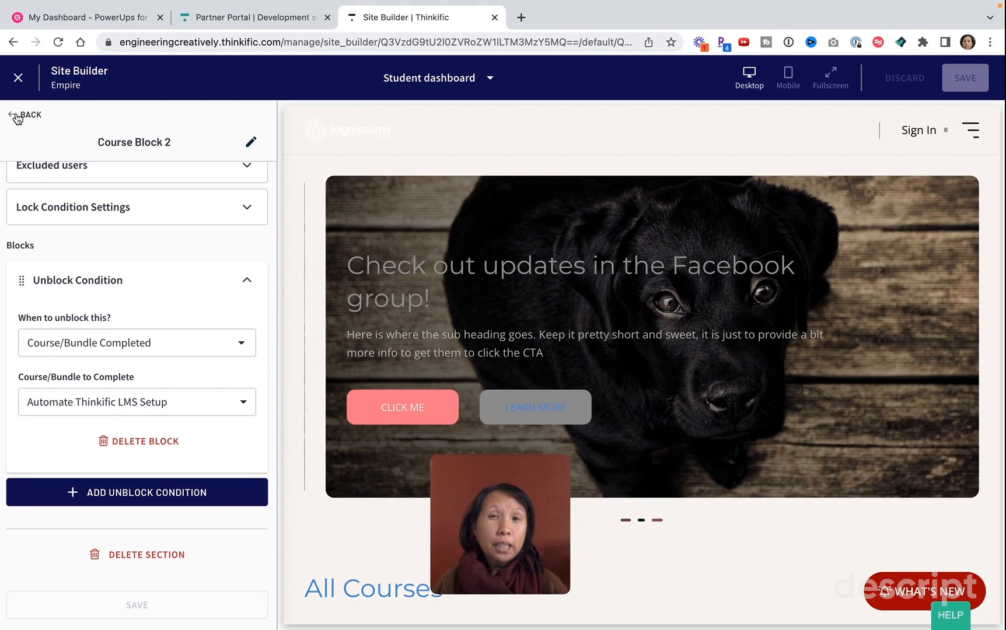
{"action": "left_click", "coordinate": [17, 117]}
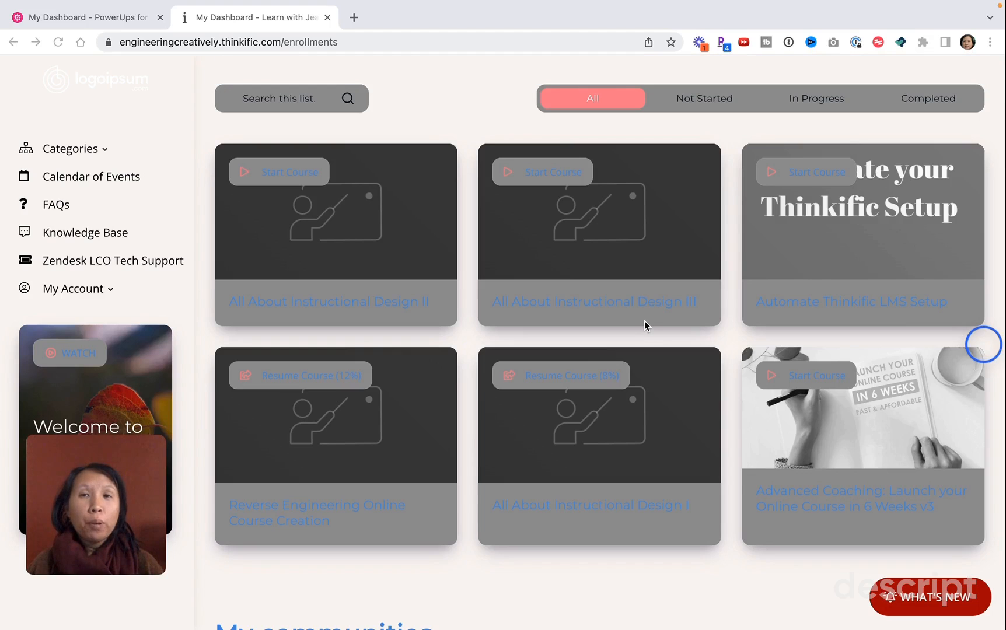
On the student's My Courses page, try to start Automate Thinkific LMS Setup and dismiss the popup.
{"action": "scroll", "coordinate": [644, 325], "scroll_direction": "up", "scroll_amount": 1}
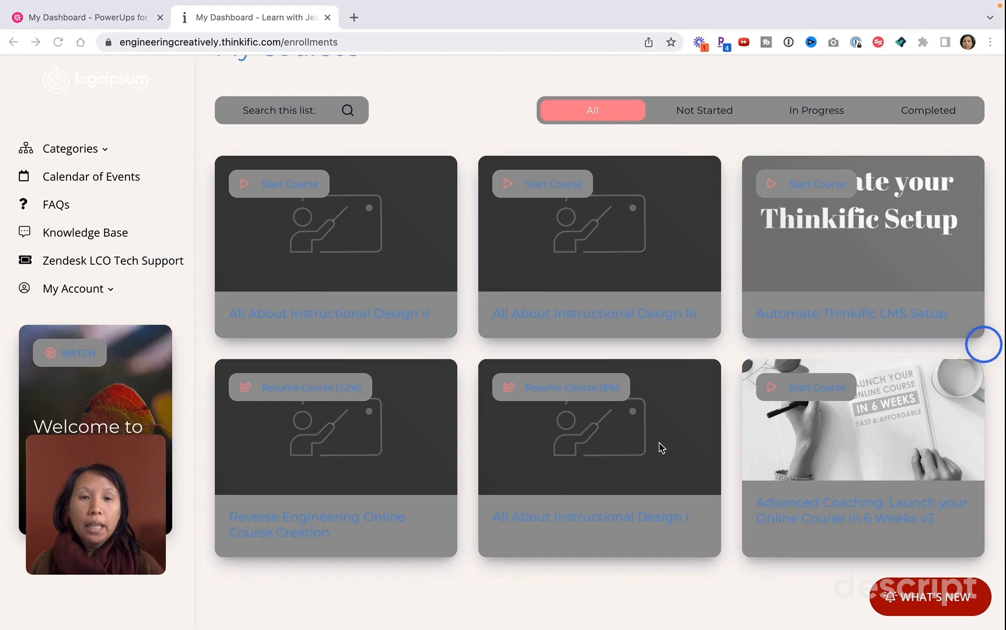
{"action": "scroll", "coordinate": [691, 410], "scroll_direction": "down", "scroll_amount": 1}
{"action": "scroll", "coordinate": [690, 410], "scroll_direction": "up", "scroll_amount": 2}
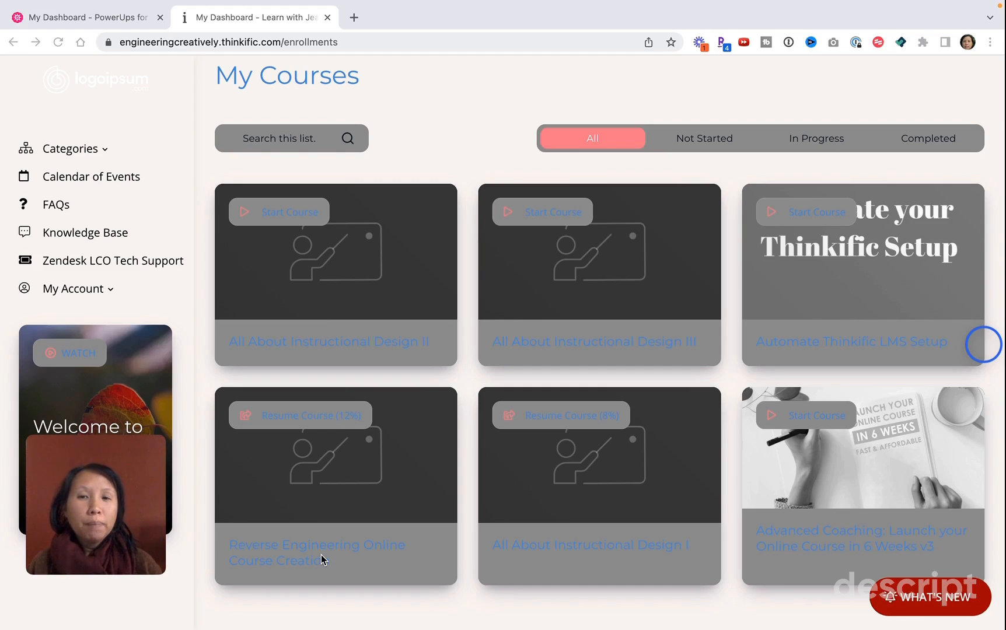
{"action": "left_click", "coordinate": [823, 217]}
{"action": "left_click", "coordinate": [800, 213]}
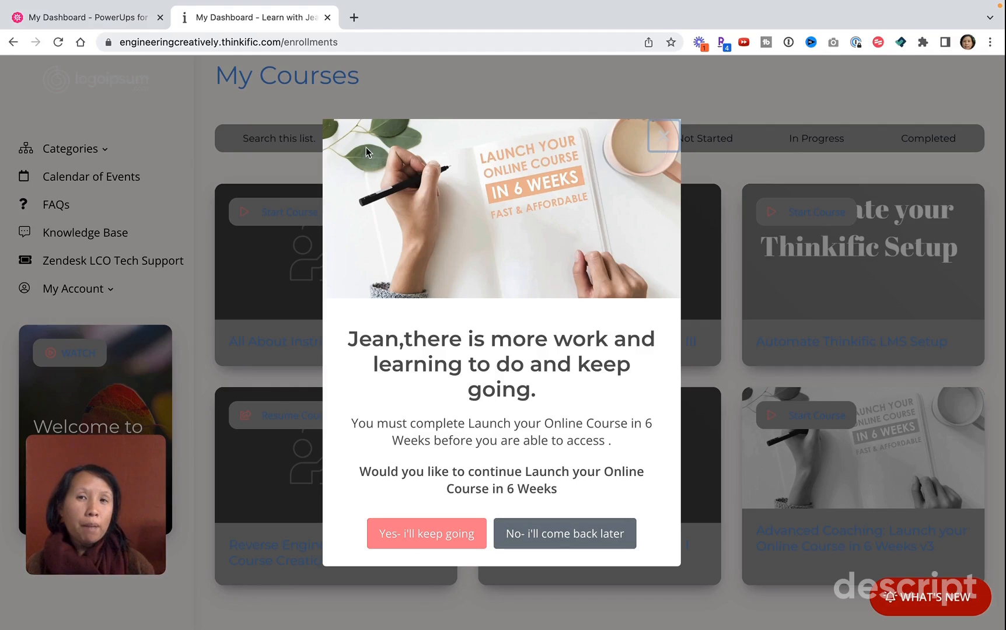
{"action": "left_click", "coordinate": [670, 150]}
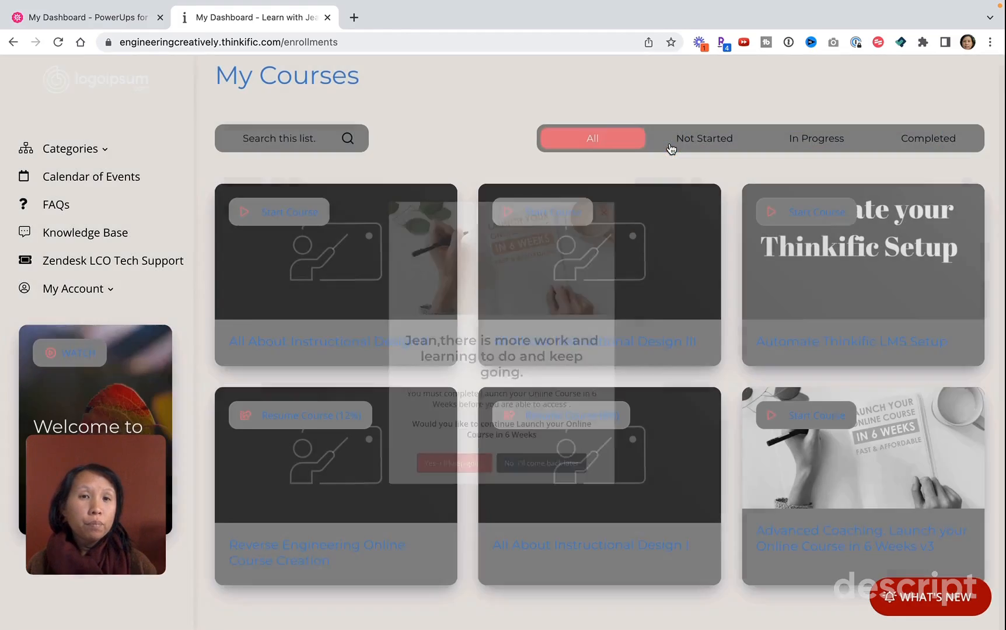
Test opening "Advanced Coaching: Launch your Online Course in 6 Weeks v3" and "Reverse Engineering Online Course Creation", dismissing the popup each time.
{"action": "left_click", "coordinate": [902, 468]}
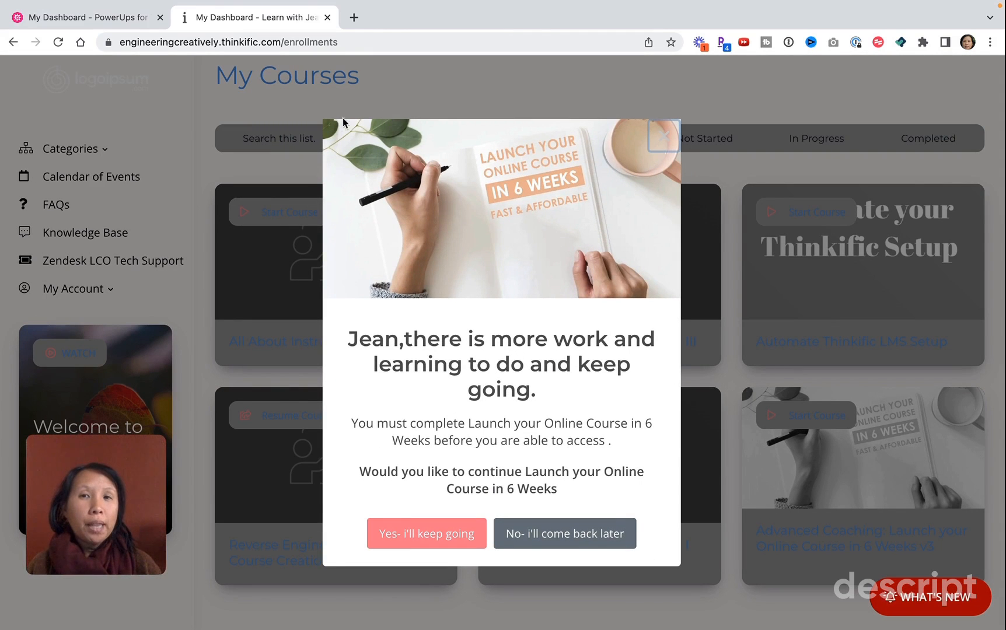
{"action": "left_click", "coordinate": [661, 139]}
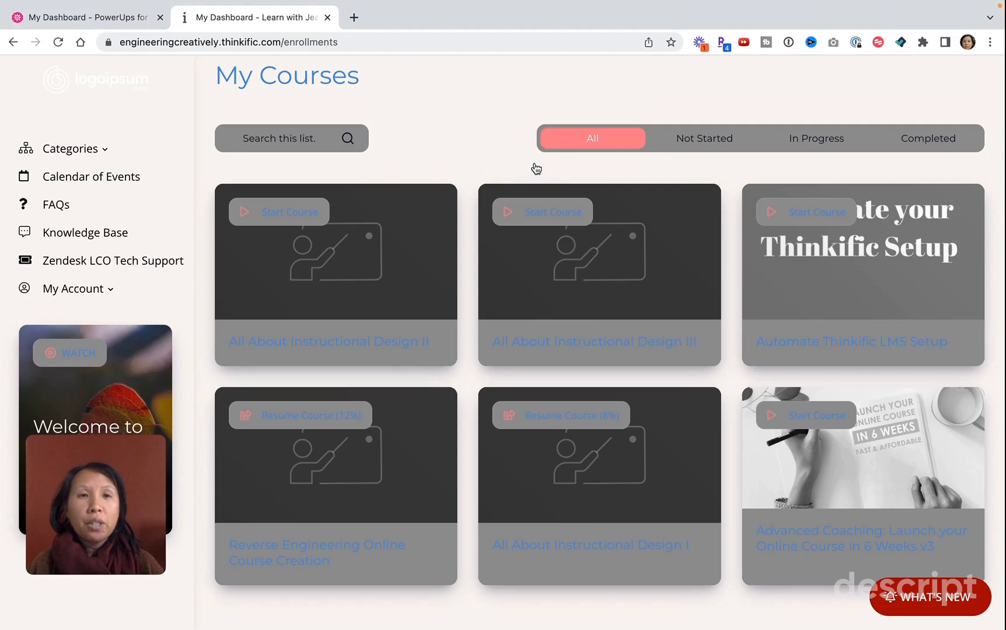
{"action": "left_click", "coordinate": [310, 498]}
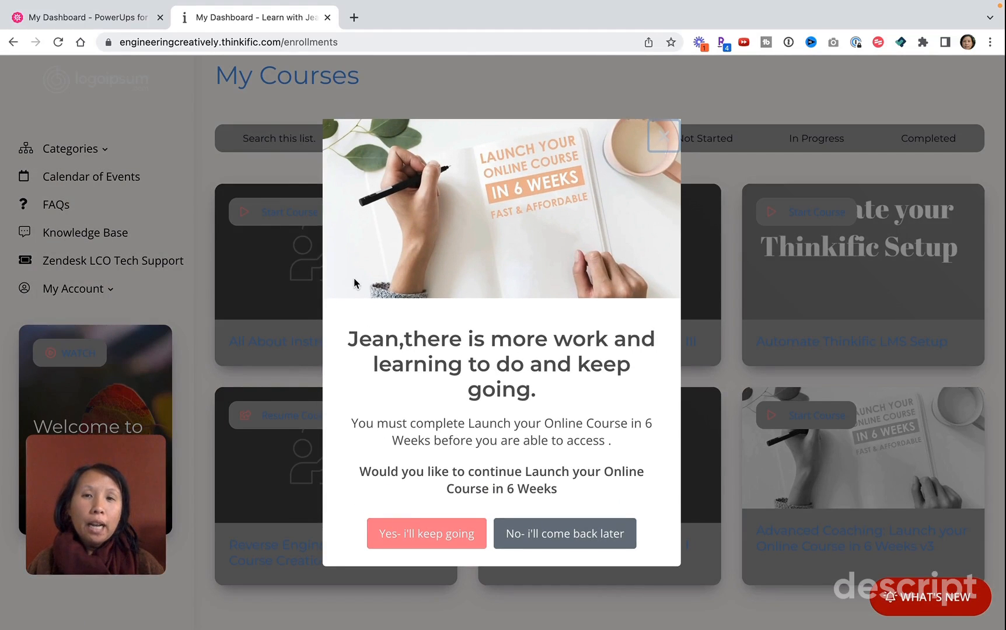
{"action": "left_click", "coordinate": [663, 136]}
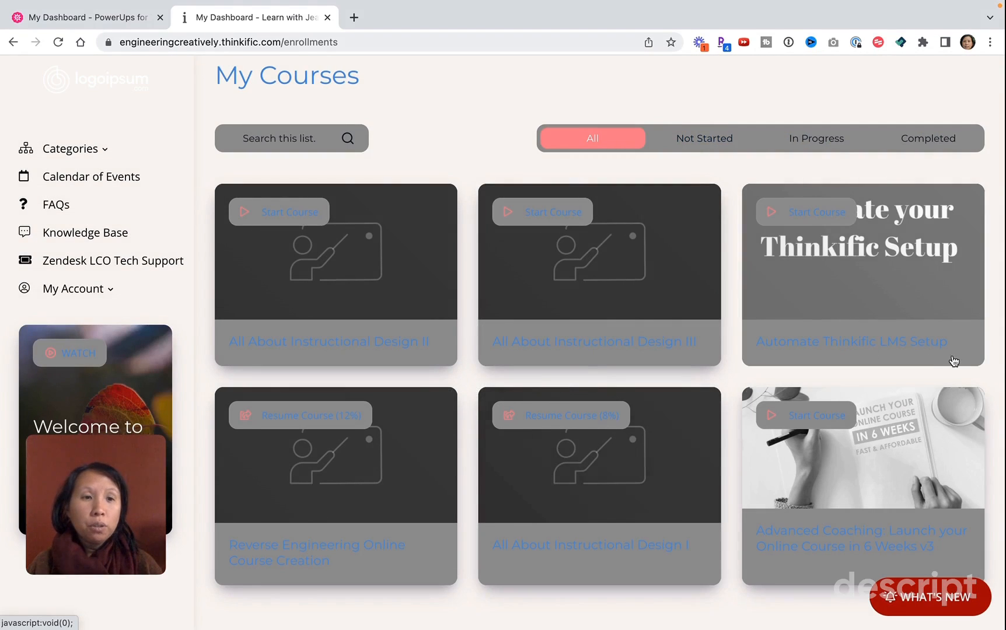
{"action": "scroll", "coordinate": [986, 359], "scroll_direction": "up", "scroll_amount": 2}
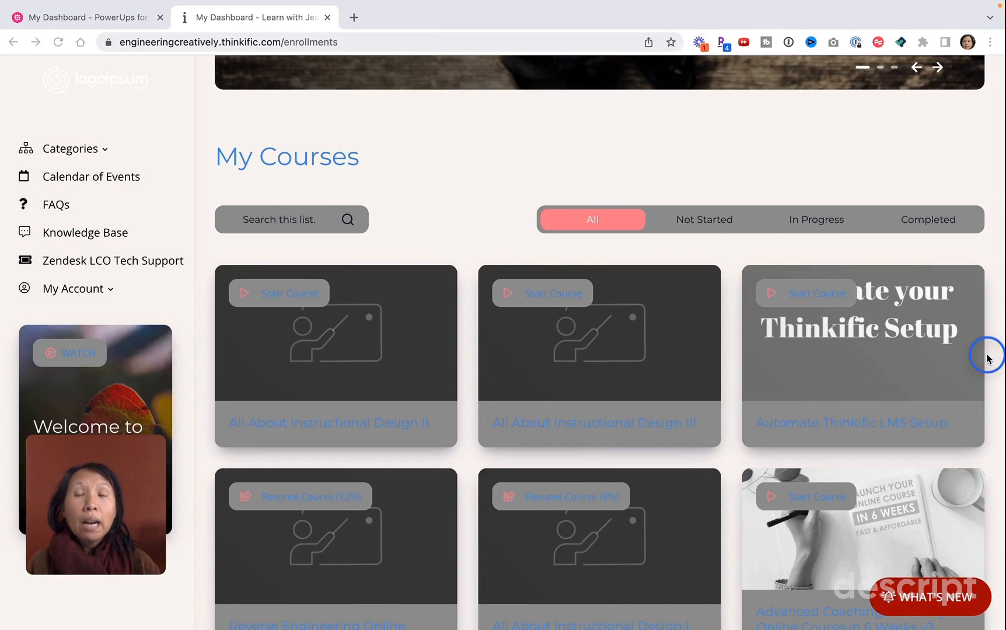